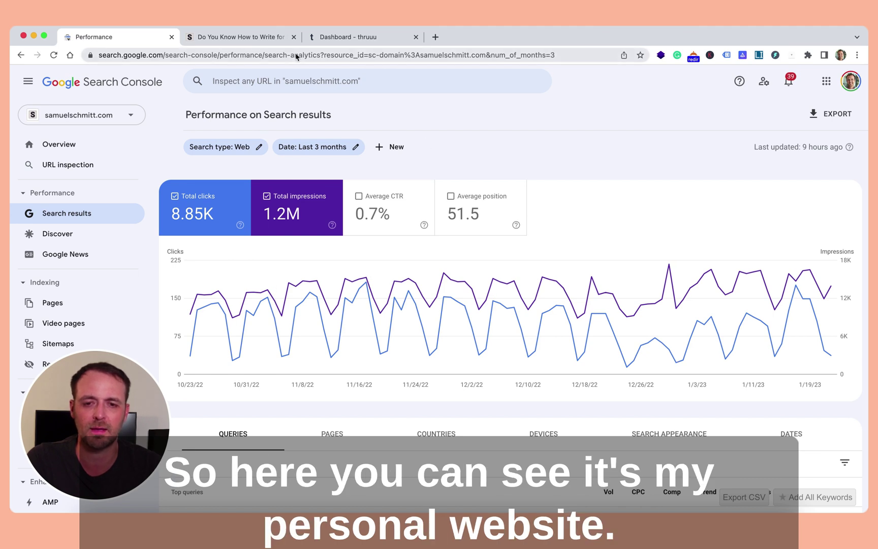
- Switch to the 'Do You Know How to Write for SEO? (Steps + Tools)' article and skim it
left_click(251, 37)
scroll(288, 196, "down", 15)
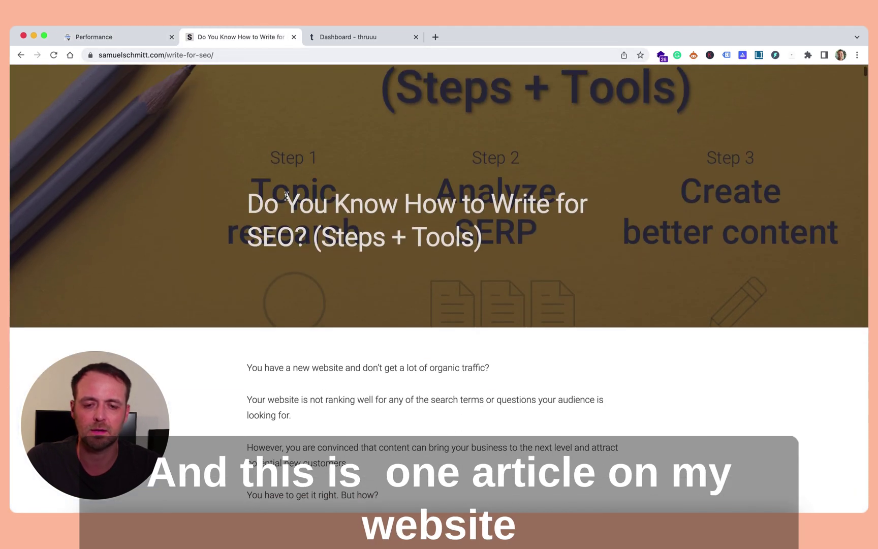
scroll(288, 196, "up", 15)
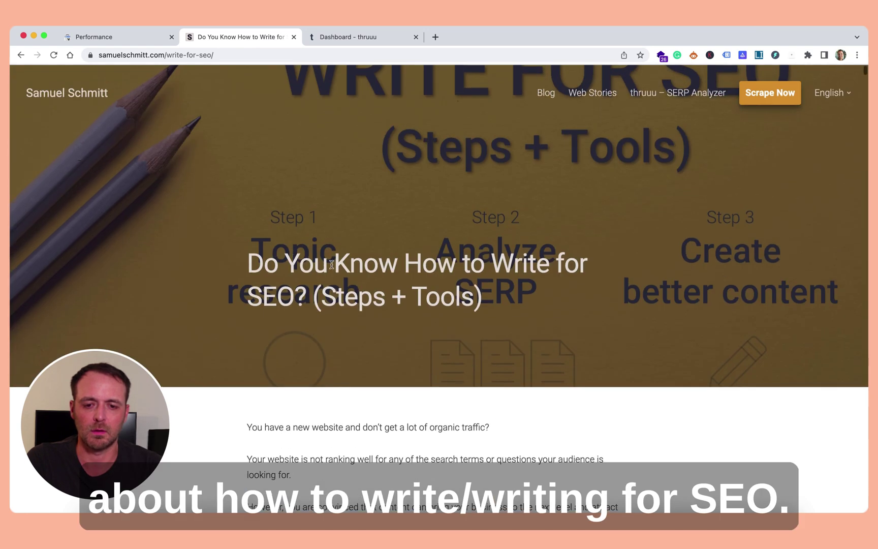
scroll(442, 262, "down", 10)
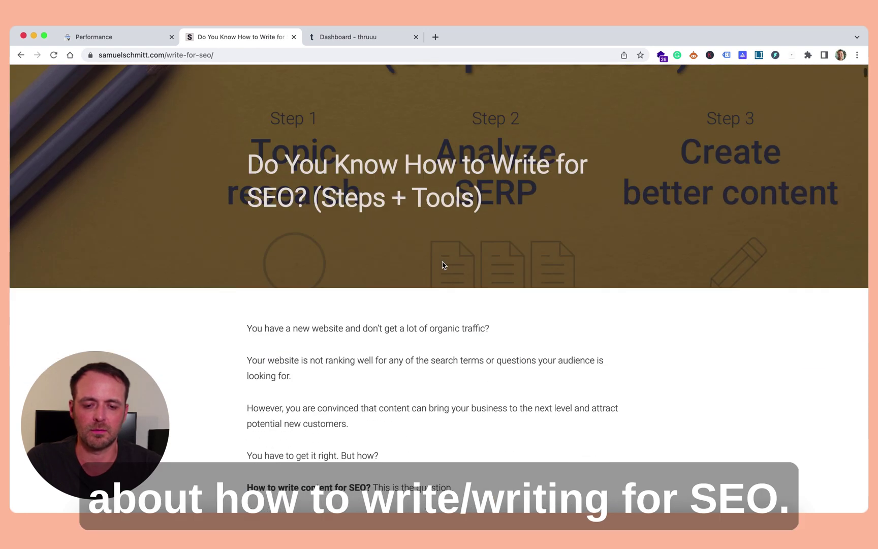
scroll(442, 264, "down", 5)
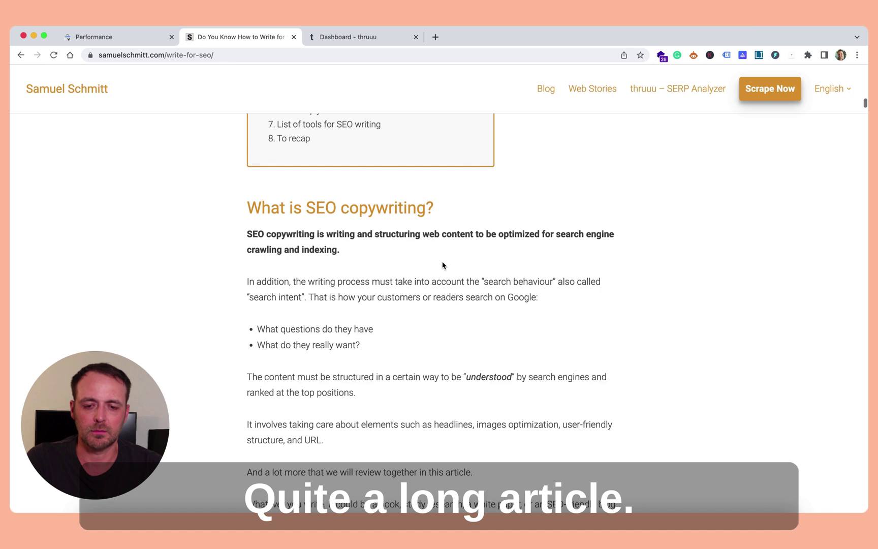
scroll(442, 264, "up", 15)
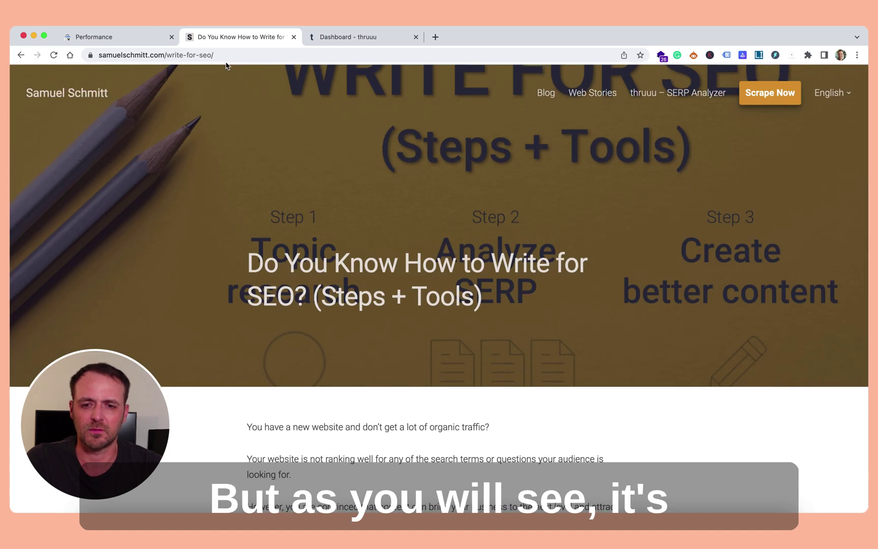
- Copy the article's URL and filter the Search Console performance report to that page
left_click(221, 56)
key("super+c")
left_click(134, 39)
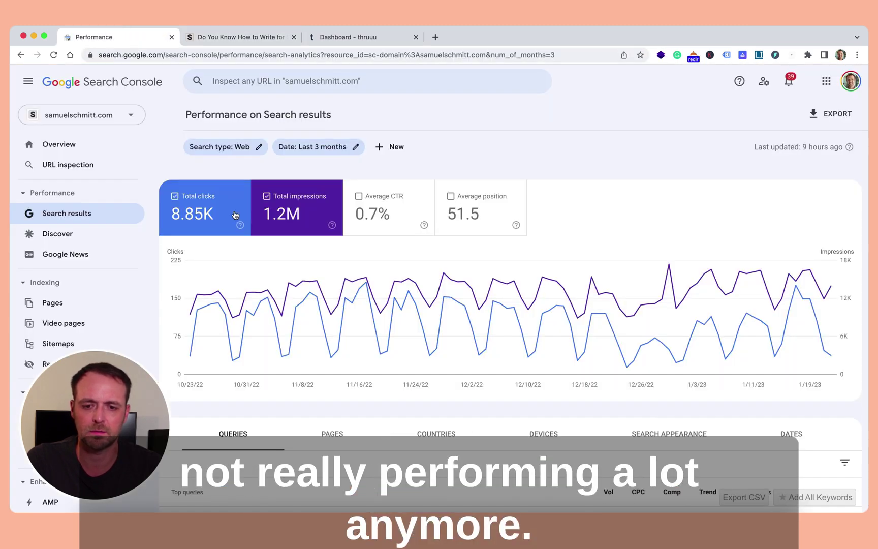
left_click(384, 149)
left_click(404, 188)
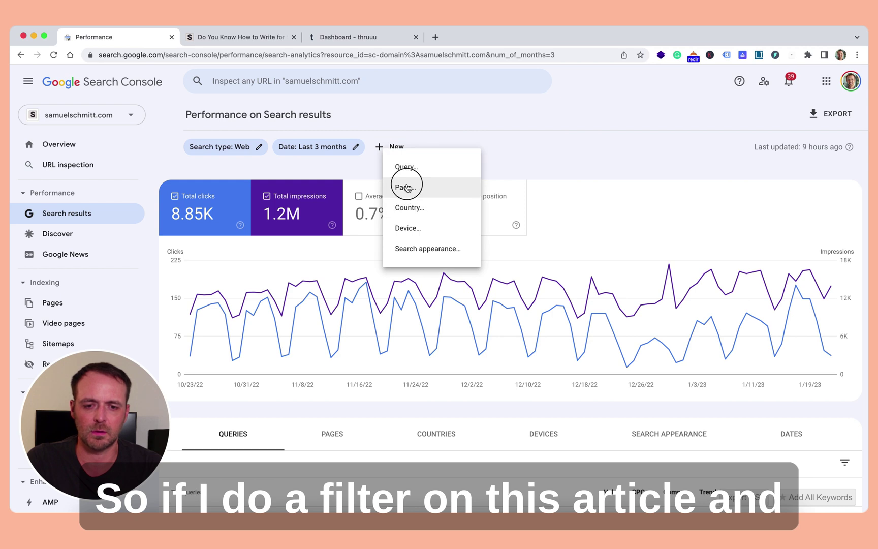
left_click(356, 304)
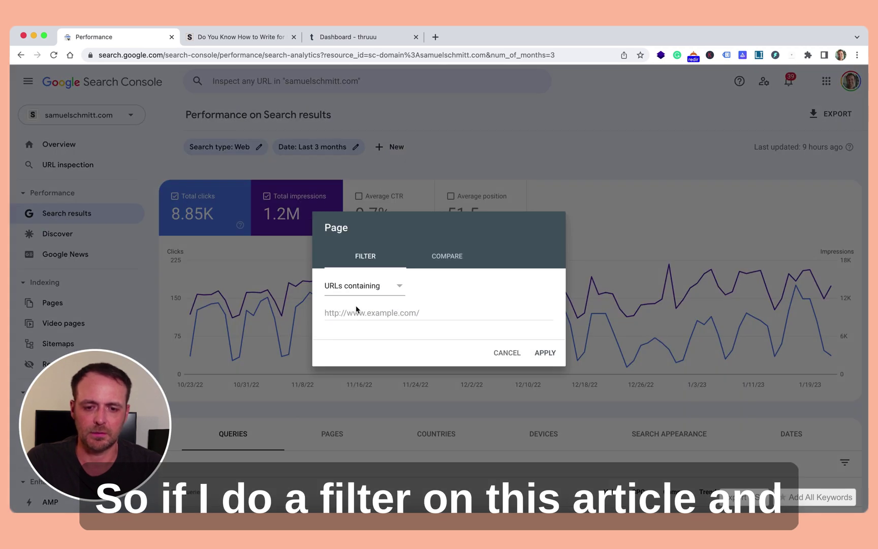
left_click(357, 311)
key("super+v")
left_click(545, 353)
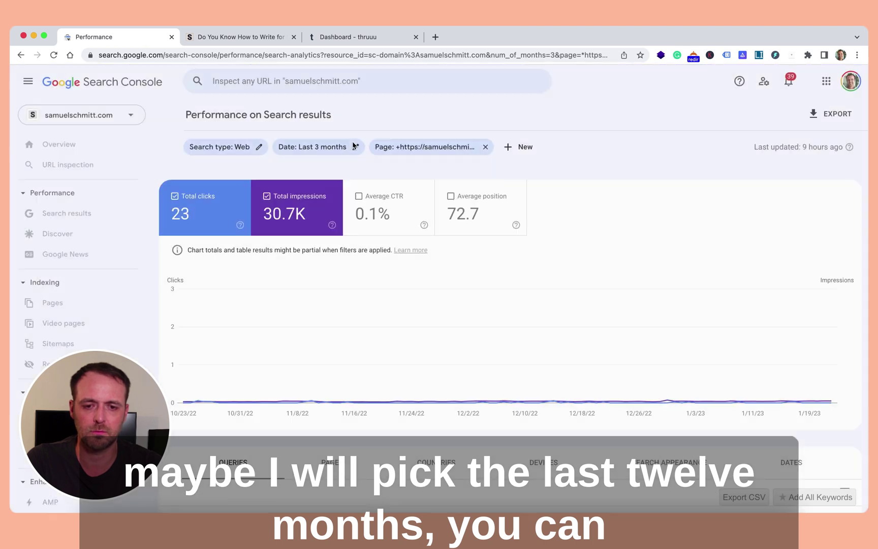
- Set the report's date range to the last 12 months (127 clicks, 147K impressions)
left_click(355, 146)
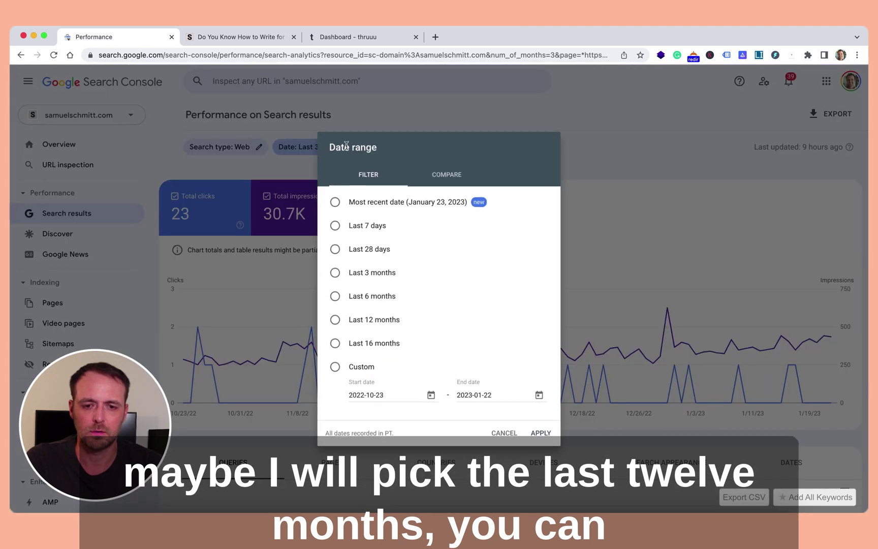
left_click(350, 321)
left_click(542, 440)
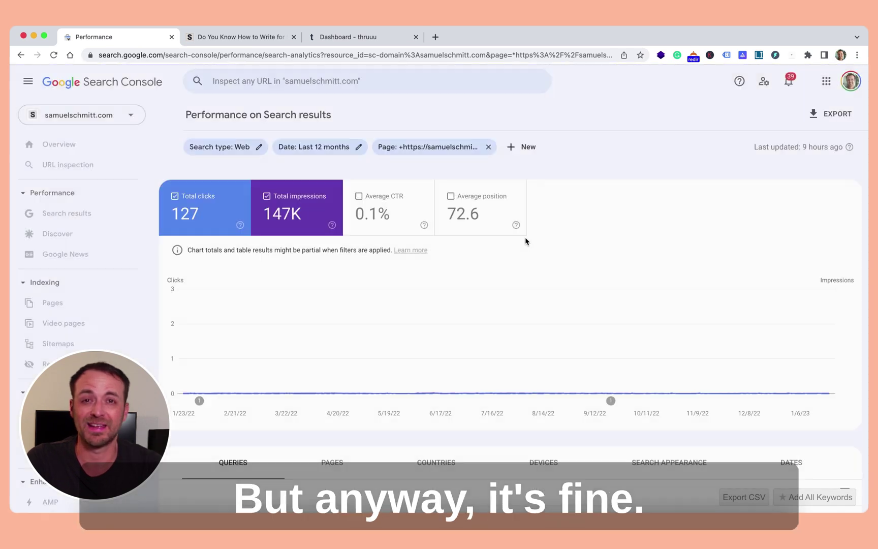
scroll(589, 279, "down", 5)
scroll(588, 279, "down", 3)
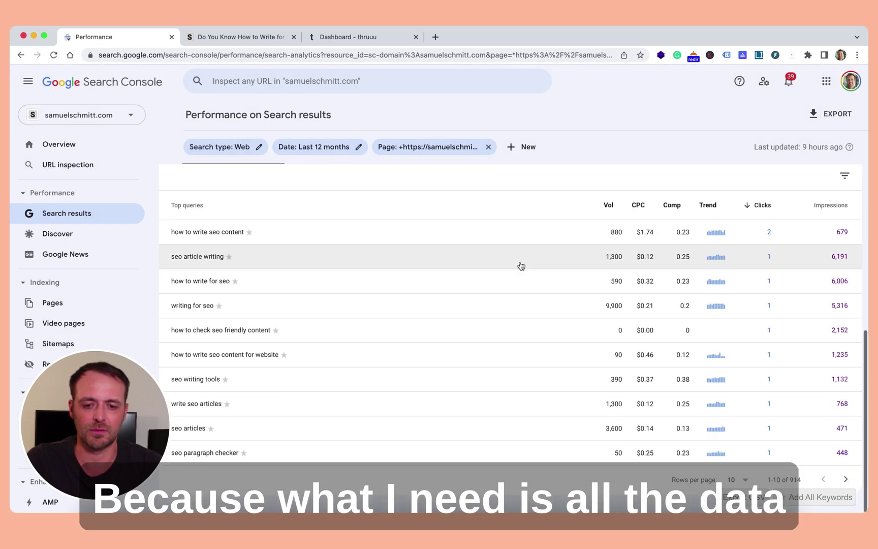
scroll(475, 262, "up", 8)
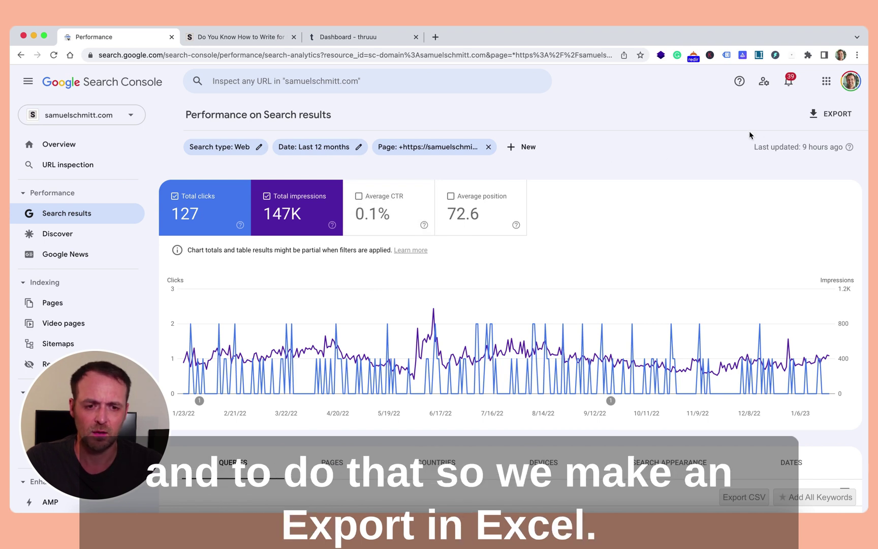
- Export the filtered report with Download Excel and save the file to Downloads
left_click(813, 113)
left_click(803, 160)
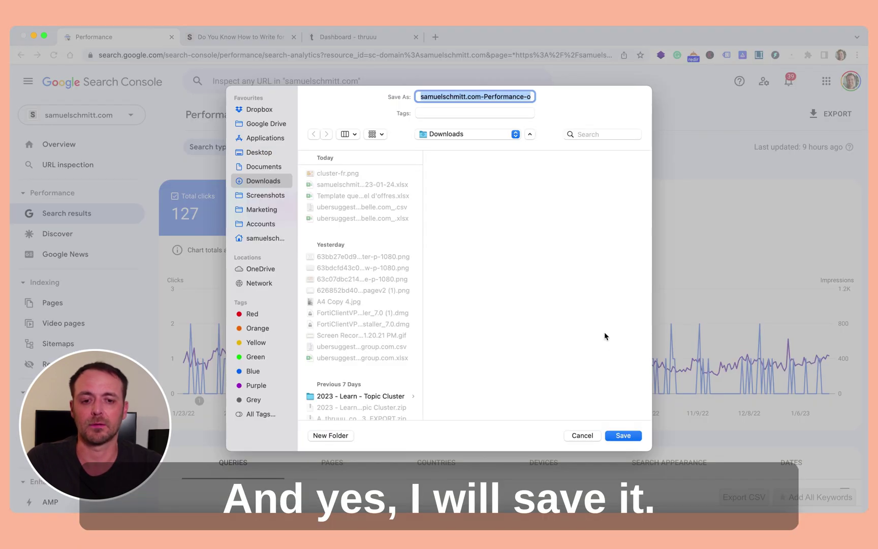
left_click(621, 436)
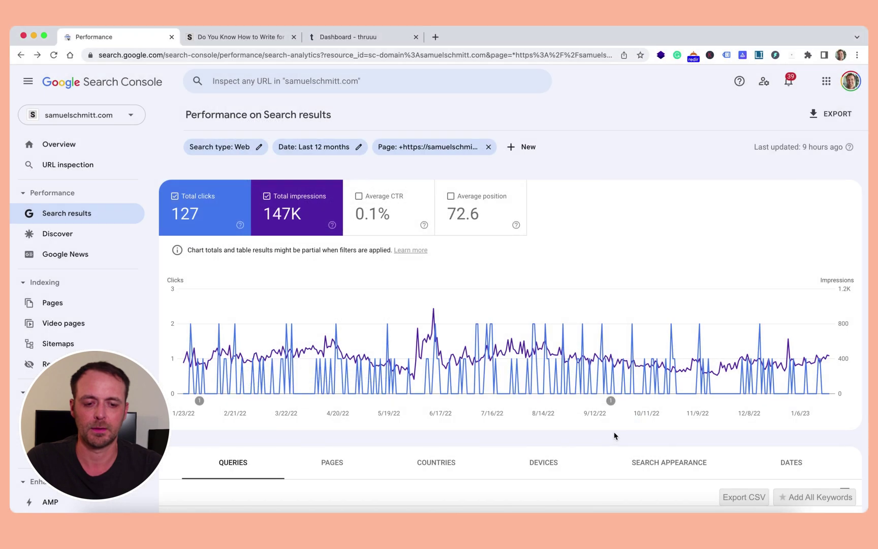
- In the exported workbook, rename header A1 to 'keyword' and C1 to 'volume', then save
left_click(43, 498)
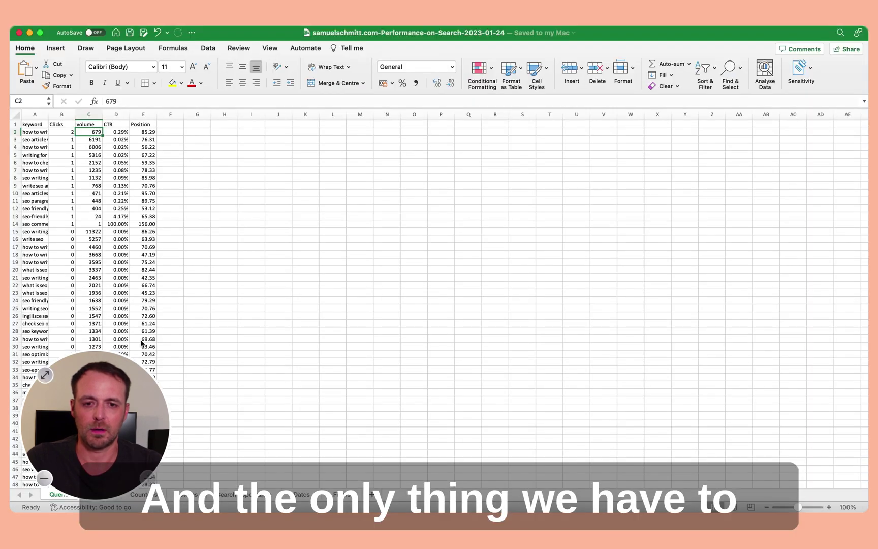
left_click(35, 124)
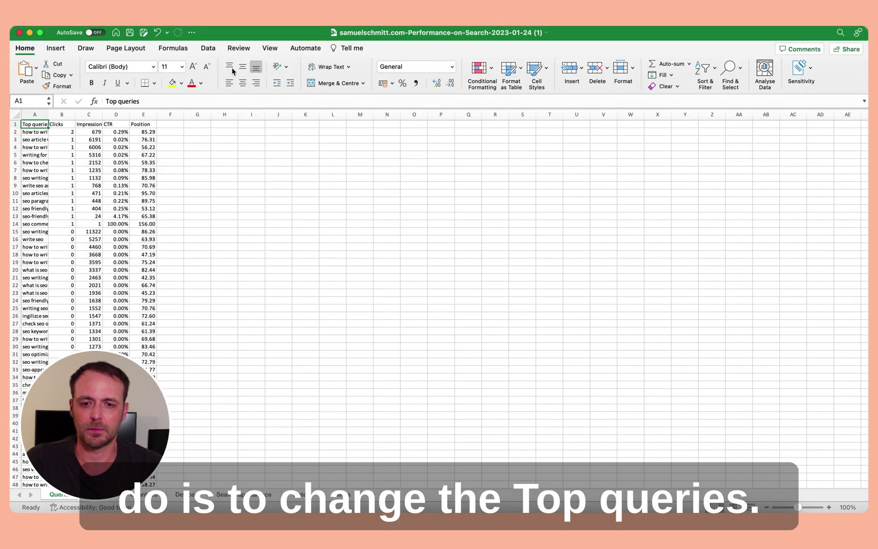
triple_click(133, 101)
type("keyword")
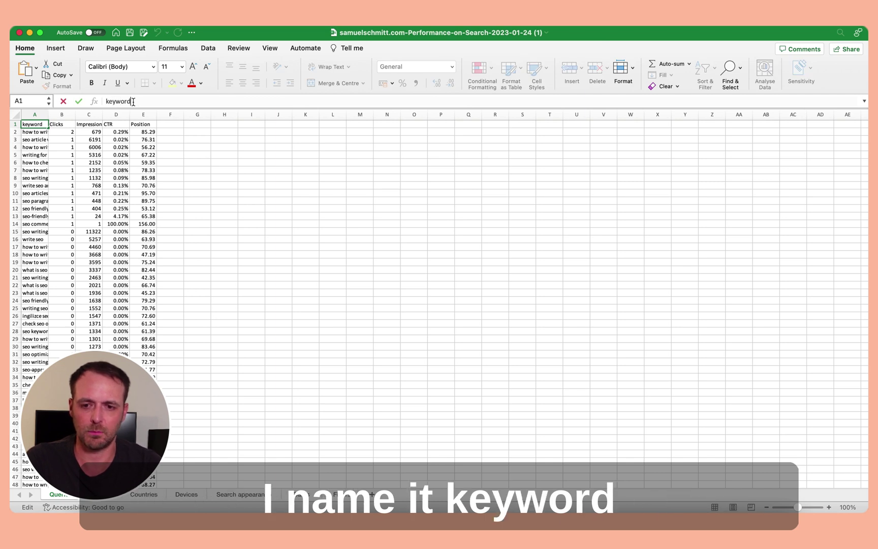
left_click(89, 124)
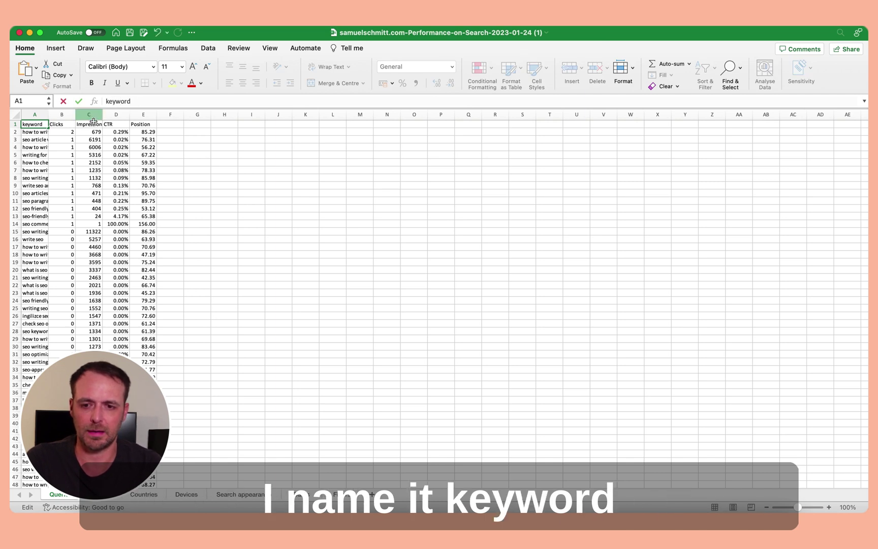
triple_click(122, 101)
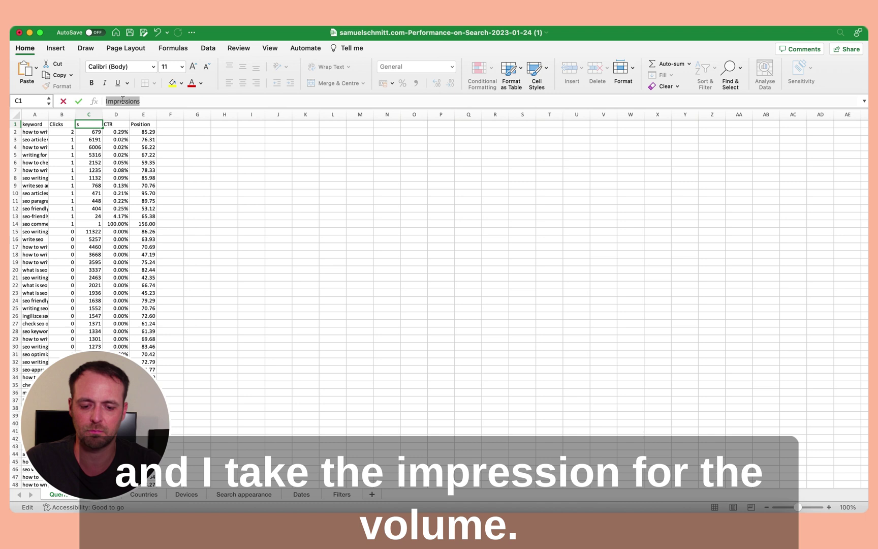
type("volume")
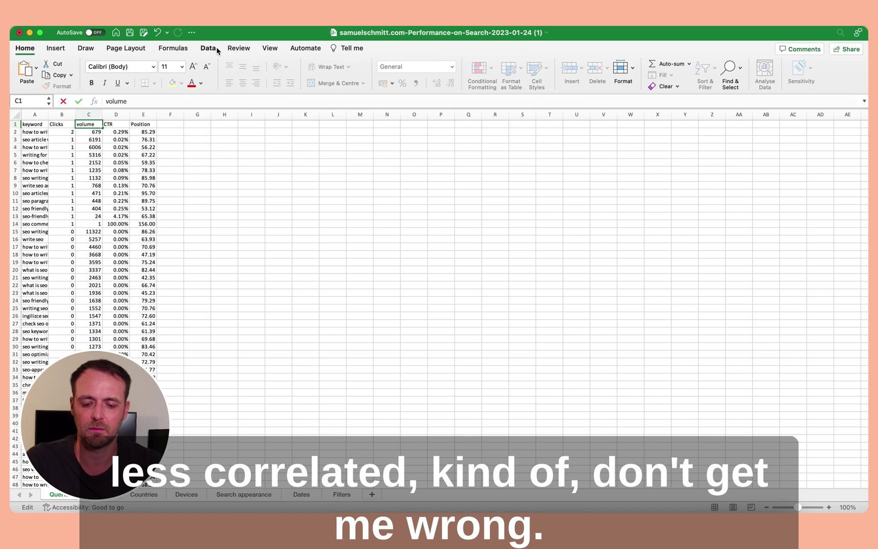
key("super+s")
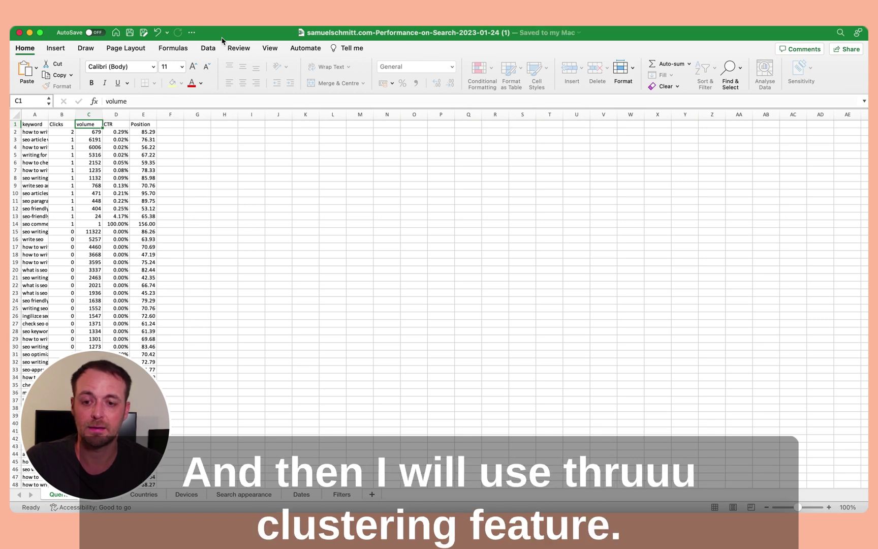
key("super+Tab")
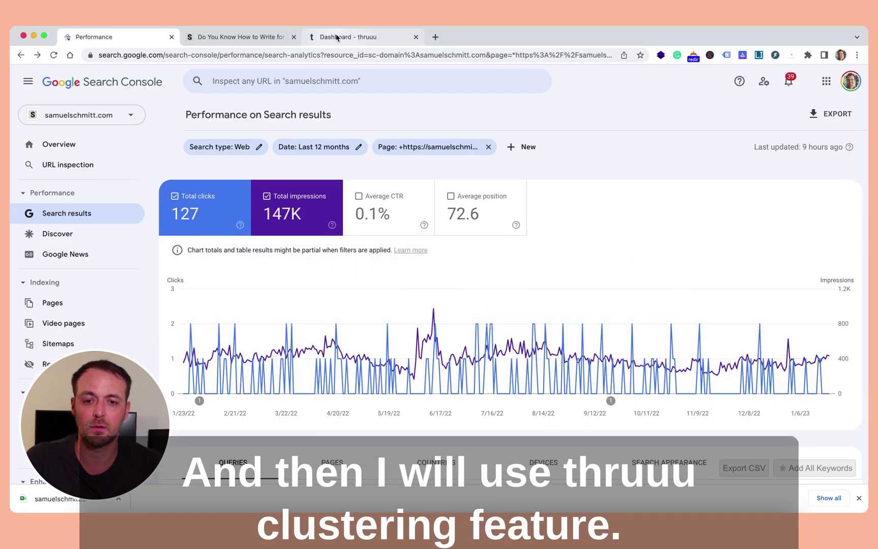
- Go to thruuu's topic cluster creation page
left_click(336, 37)
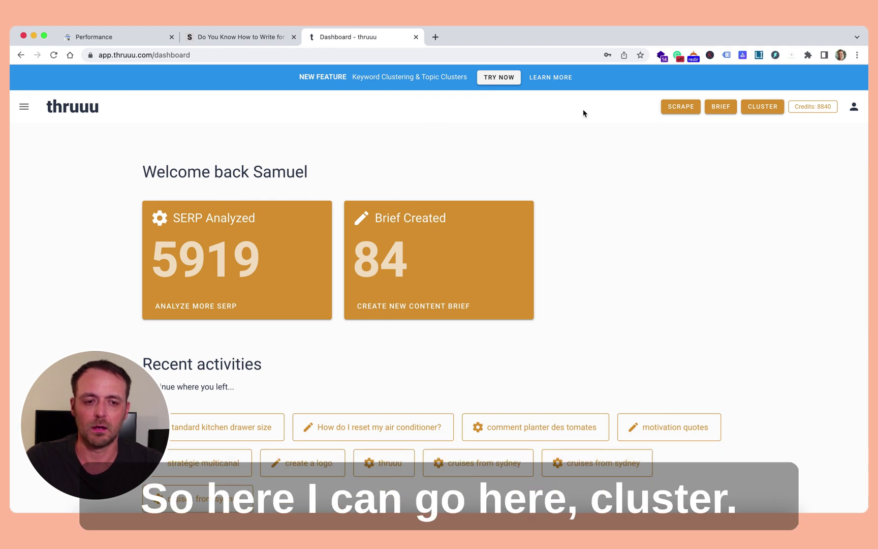
left_click(680, 109)
left_click(762, 106)
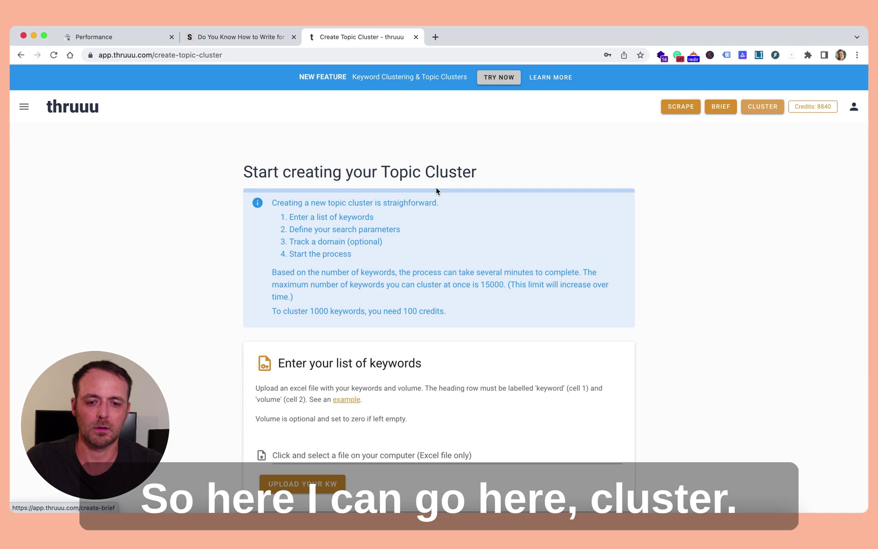
scroll(395, 205, "down", 3)
scroll(395, 204, "down", 2)
- Upload the renamed Search Console export as the keyword file and view the keyword review list
left_click(307, 318)
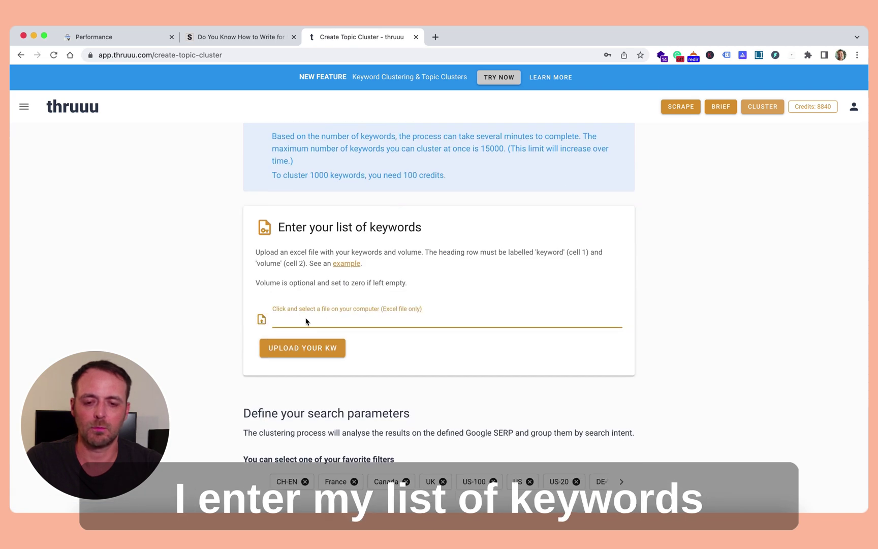
left_click(350, 139)
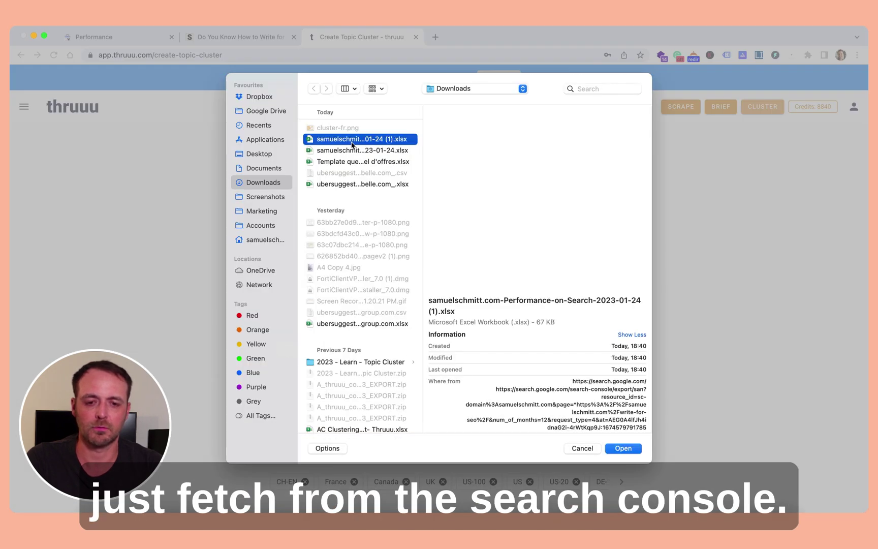
left_click(625, 448)
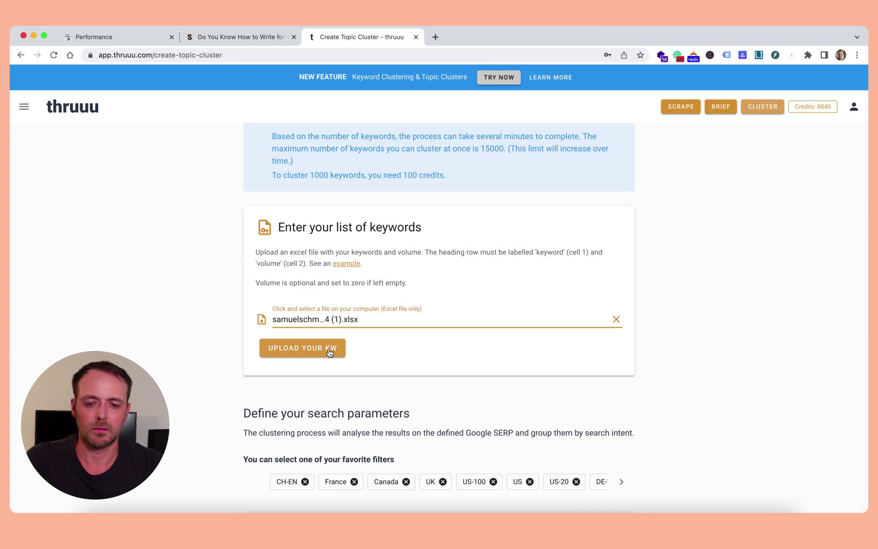
scroll(539, 289, "down", 5)
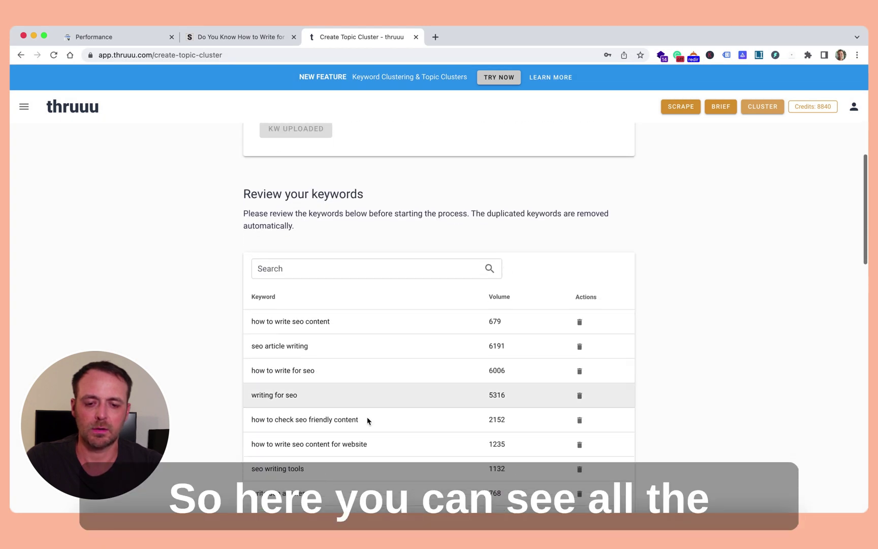
- Search the keyword list for 'site:', delete both matching keywords, then clear the search
left_click(422, 270)
type("si")
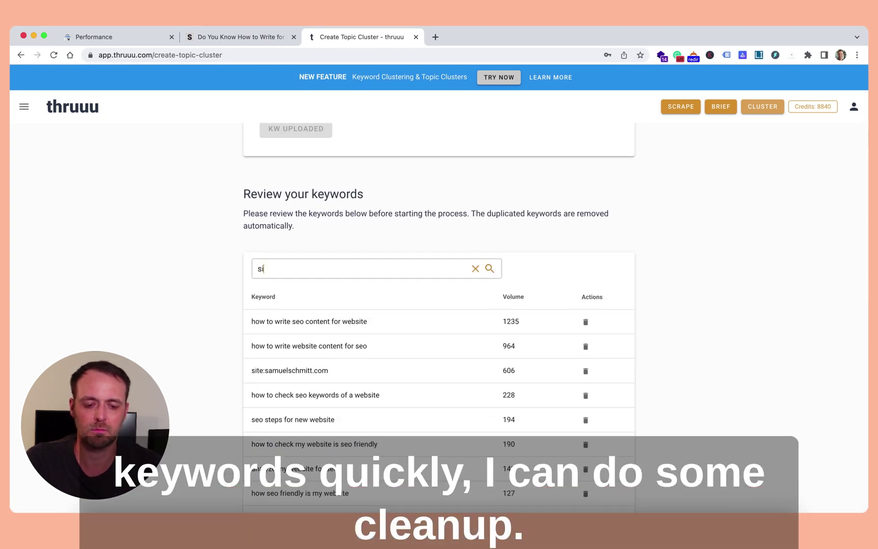
type("te:")
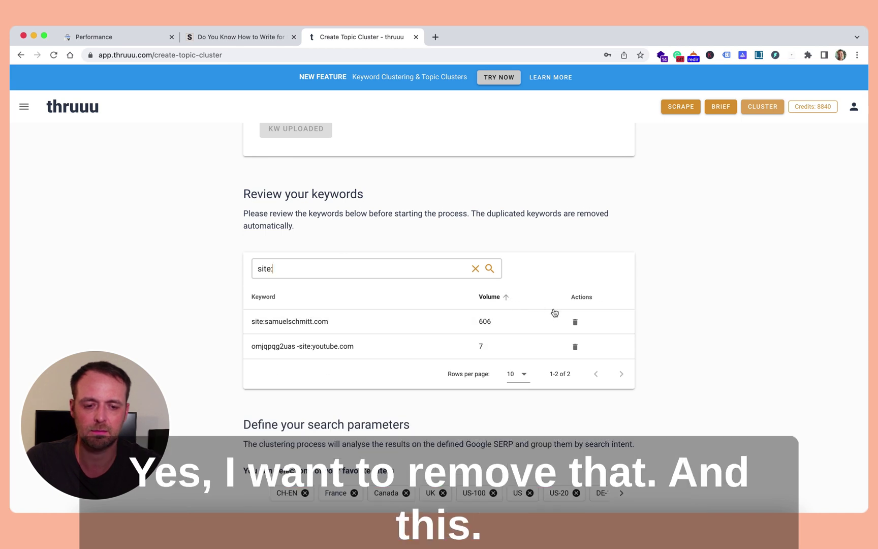
left_click(575, 322)
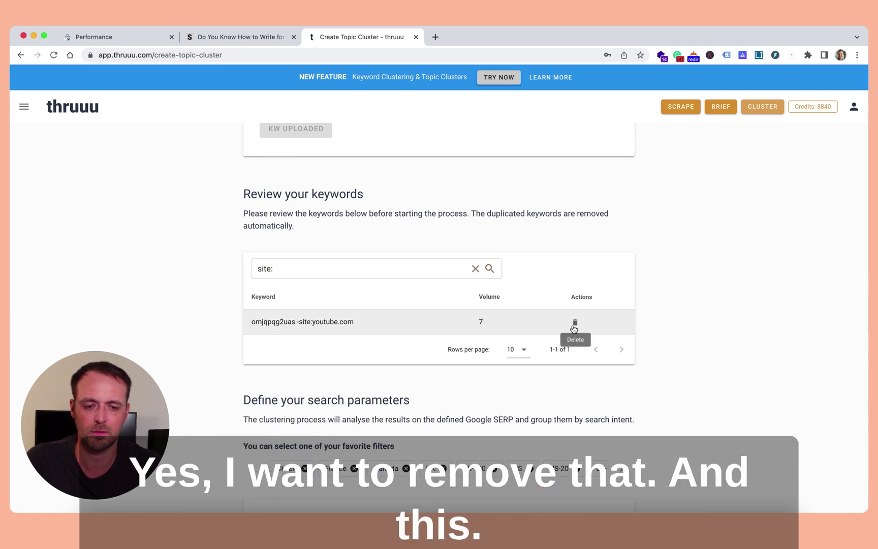
left_click(575, 322)
double_click(298, 268)
type("sam")
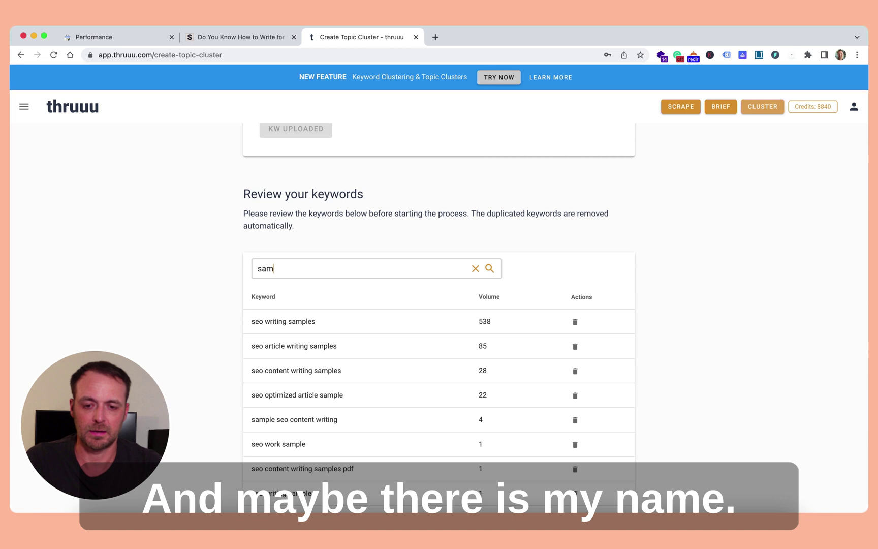
type("uel")
key("BackSpace")
key("BackSpace")
key("BackSpace")
key("BackSpace")
key("BackSpace")
key("BackSpace")
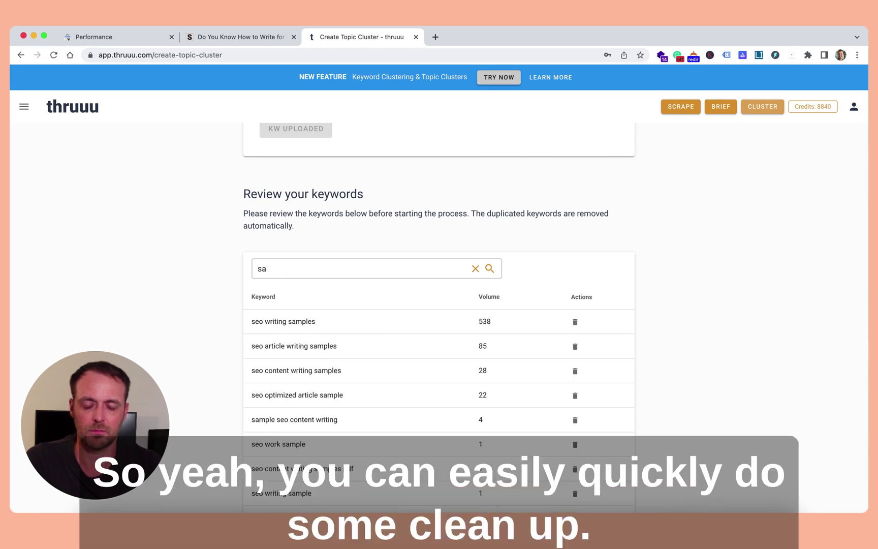
left_click(371, 245)
- Pick samuelschmitt.com from favourites as the tracked domain; summary shows 912 keywords, 91 credits
scroll(371, 245, "down", 10)
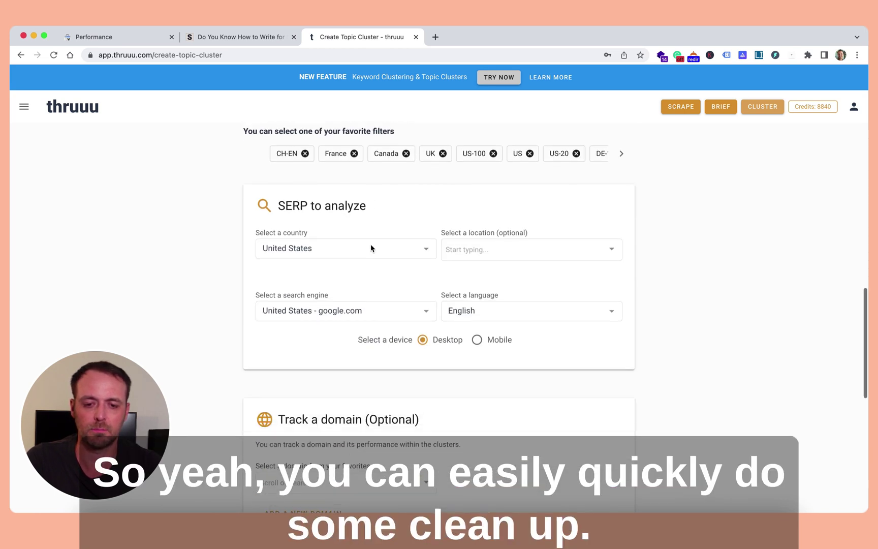
scroll(371, 248, "up", 2)
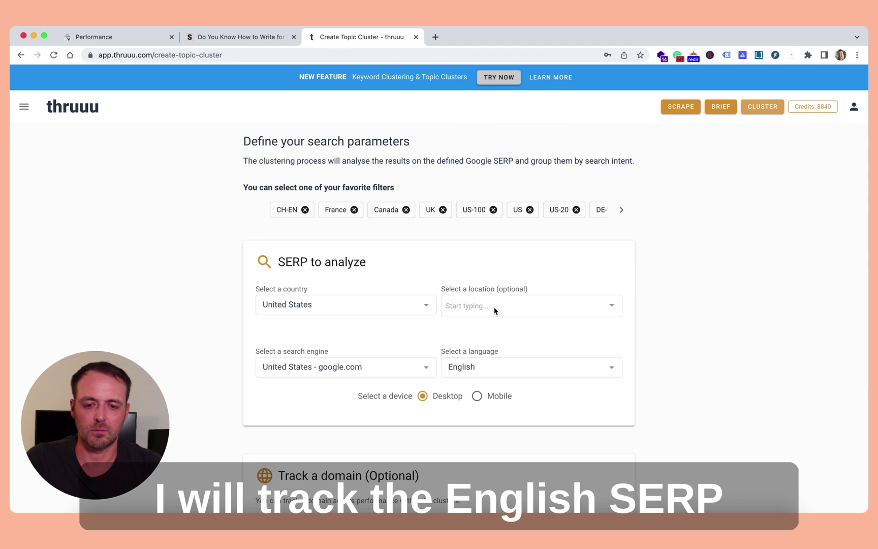
scroll(384, 271, "down", 10)
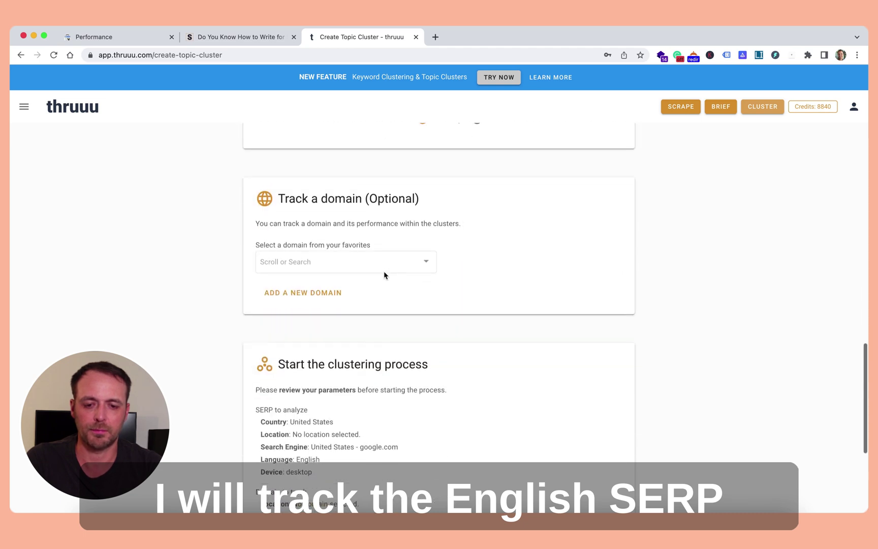
left_click(345, 258)
left_click(305, 344)
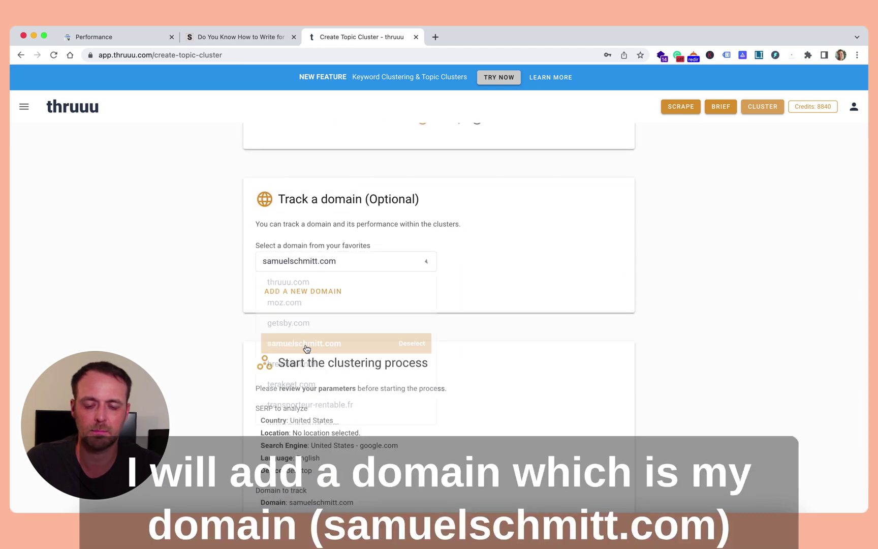
scroll(557, 238, "down", 3)
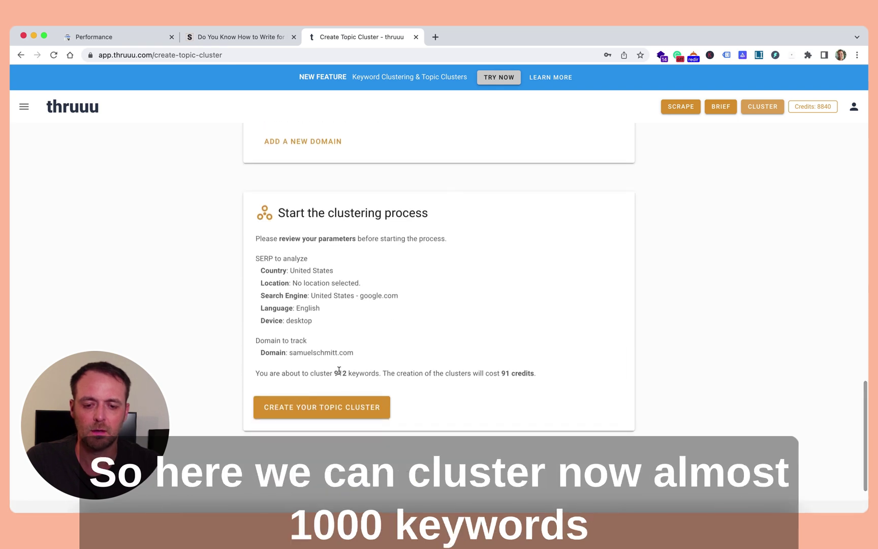
double_click(339, 373)
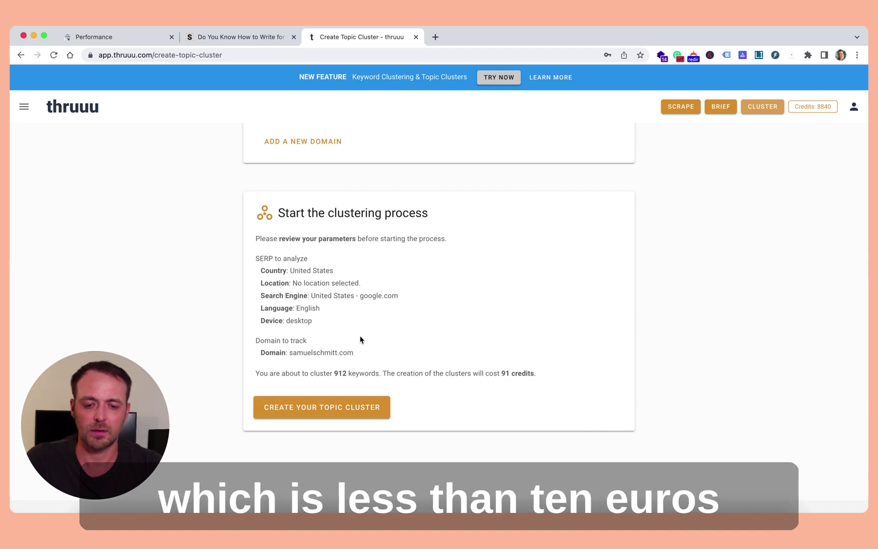
- Cancel the new cluster creation and go to Your Topic Clusters to find the Write for SEO cluster
left_click(320, 411)
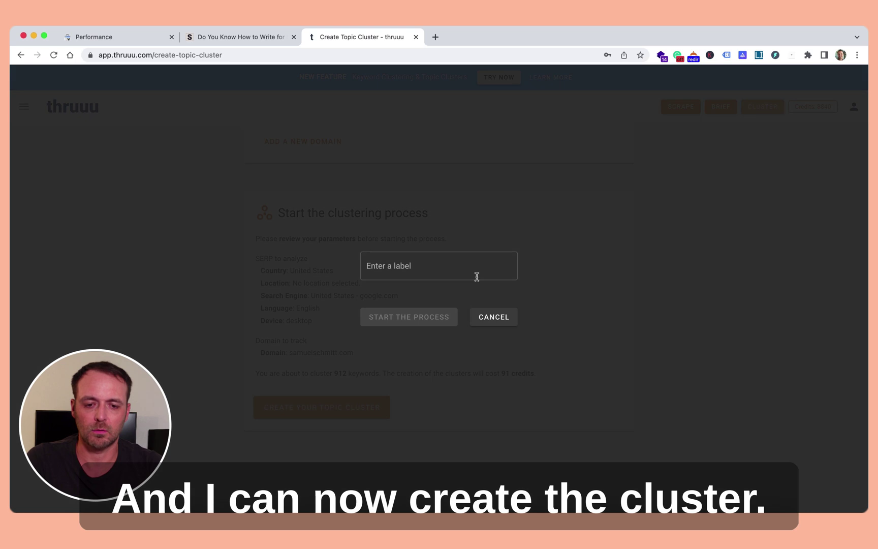
left_click(481, 315)
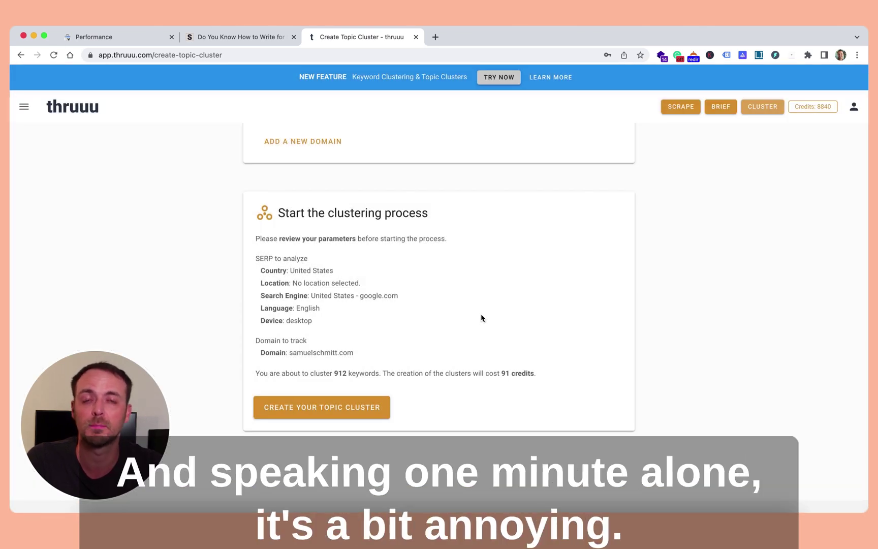
left_click(24, 106)
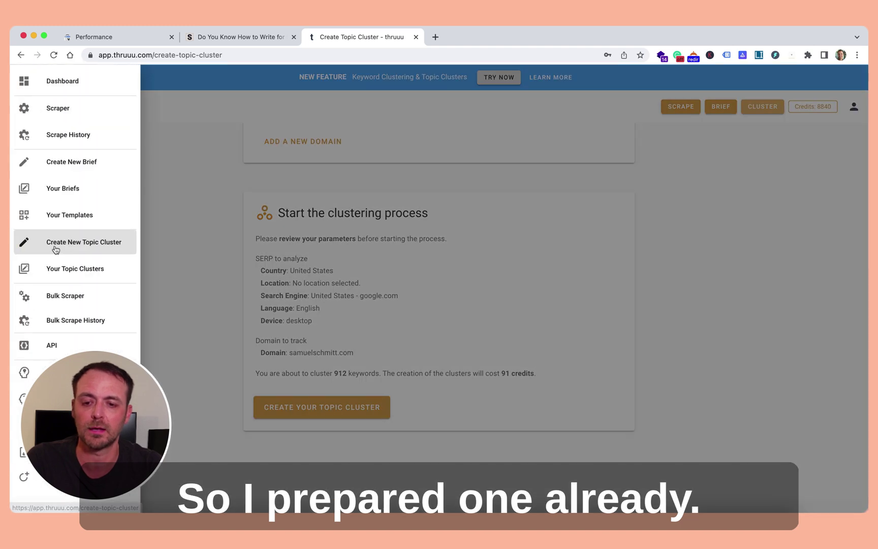
left_click(67, 268)
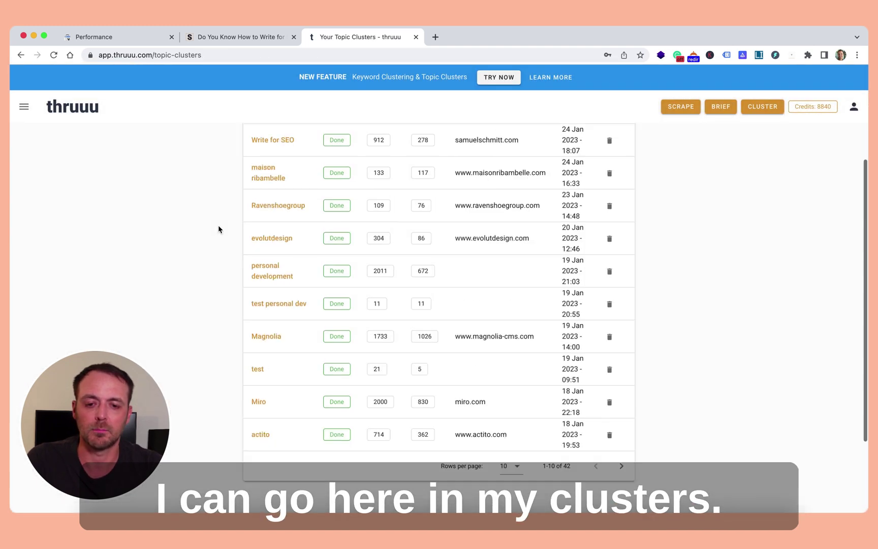
scroll(219, 229, "up", 3)
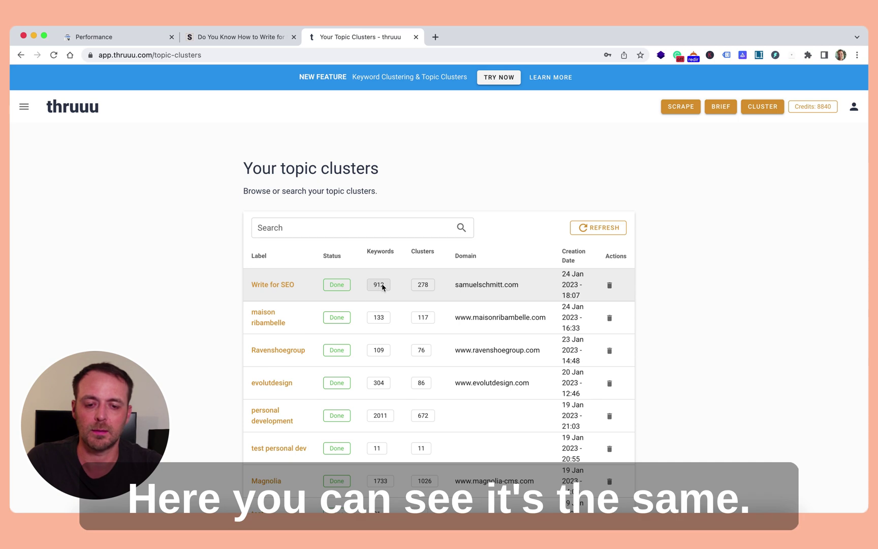
- Open the Write for SEO cluster report and highlight its 0% clusters visibility score
left_click(272, 286)
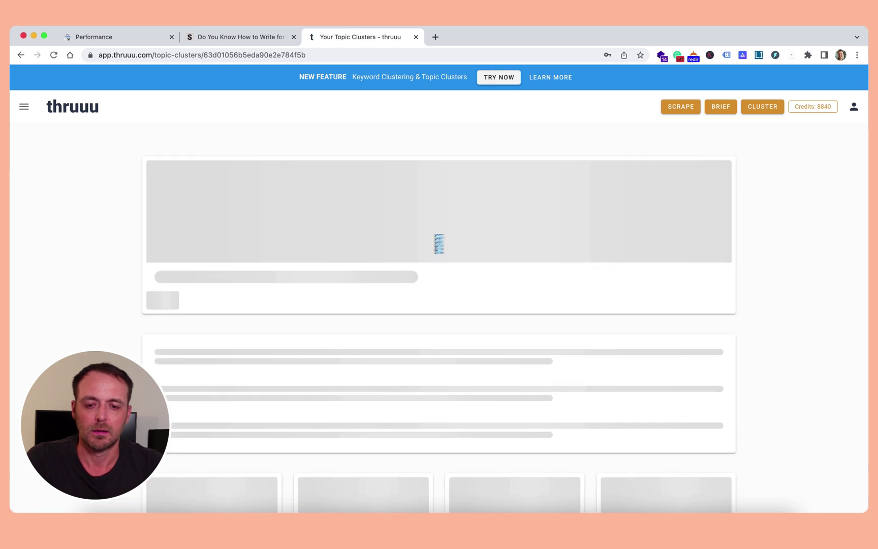
scroll(435, 237, "down", 3)
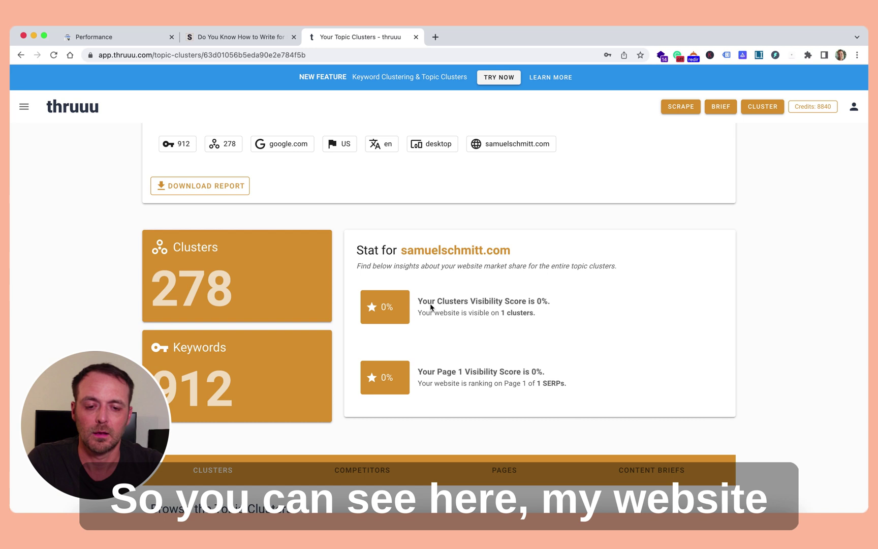
left_click_drag(418, 301, 513, 302)
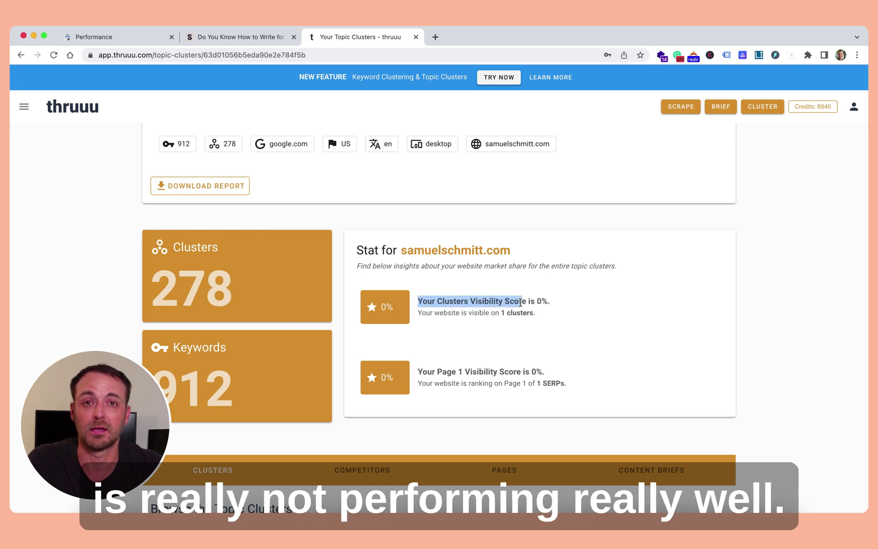
triple_click(513, 302)
left_click(559, 302)
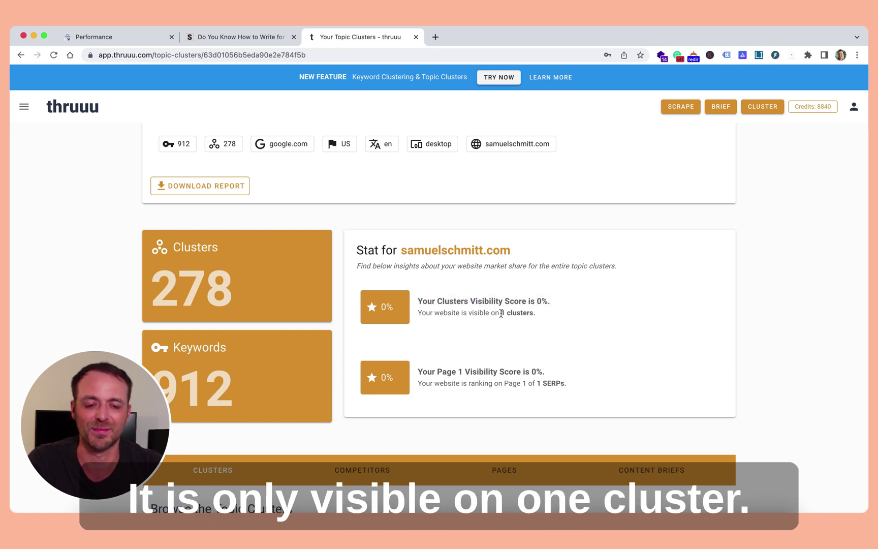
left_click_drag(501, 313, 522, 313)
left_click(529, 379)
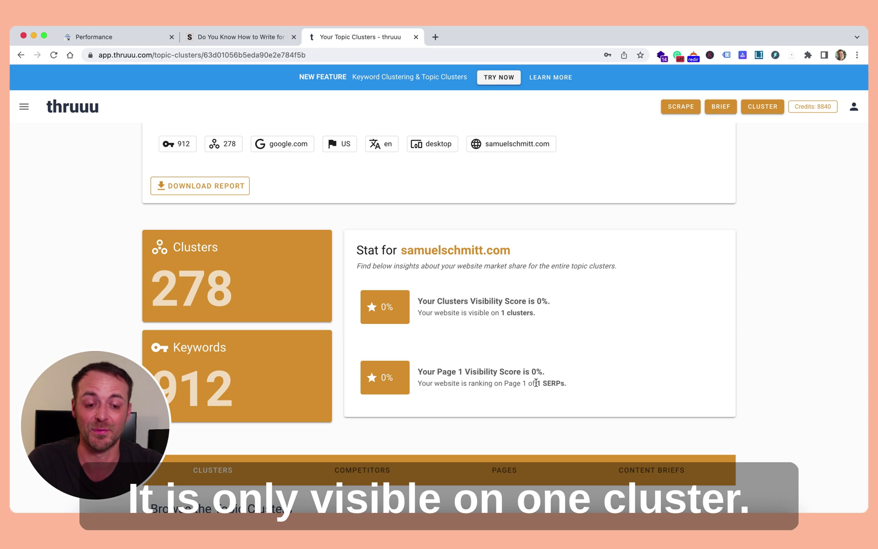
- Scroll down to the 'seo writing' cluster card and highlight its title
scroll(529, 336, "down", 5)
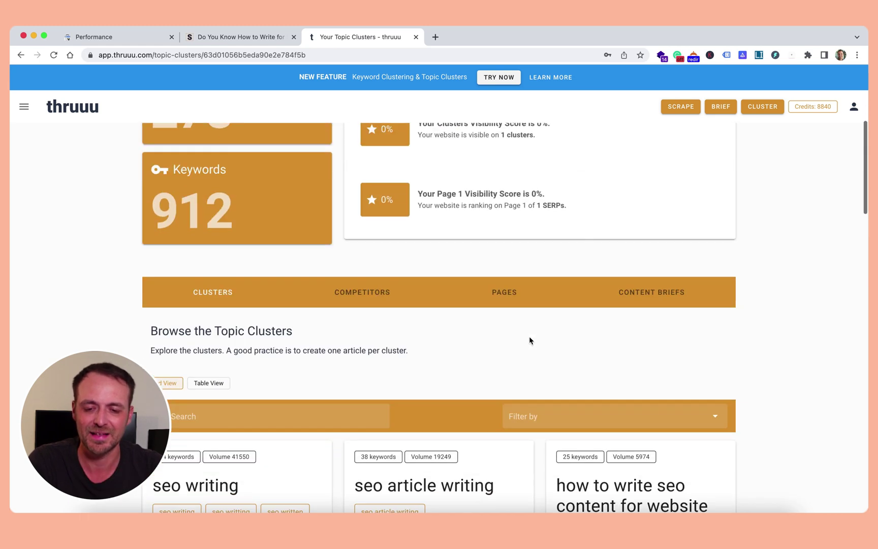
scroll(525, 288, "up", 3)
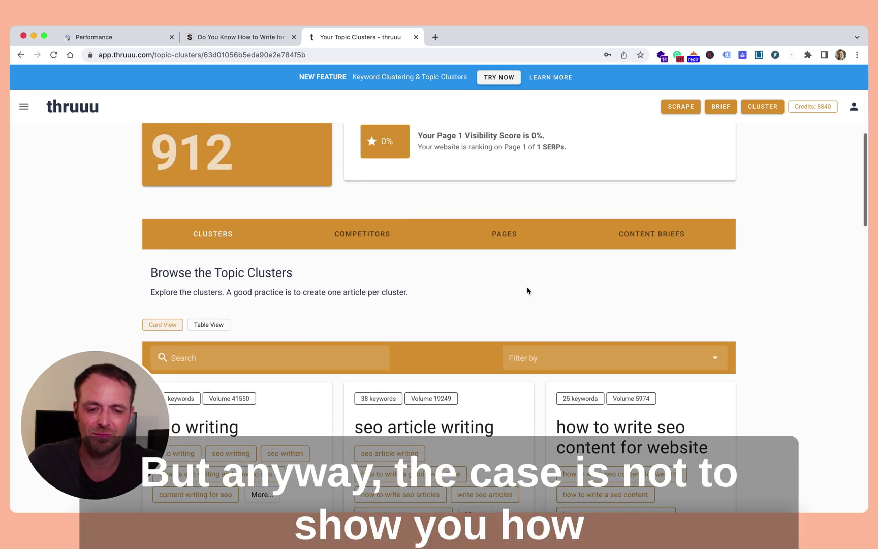
scroll(515, 234, "down", 3)
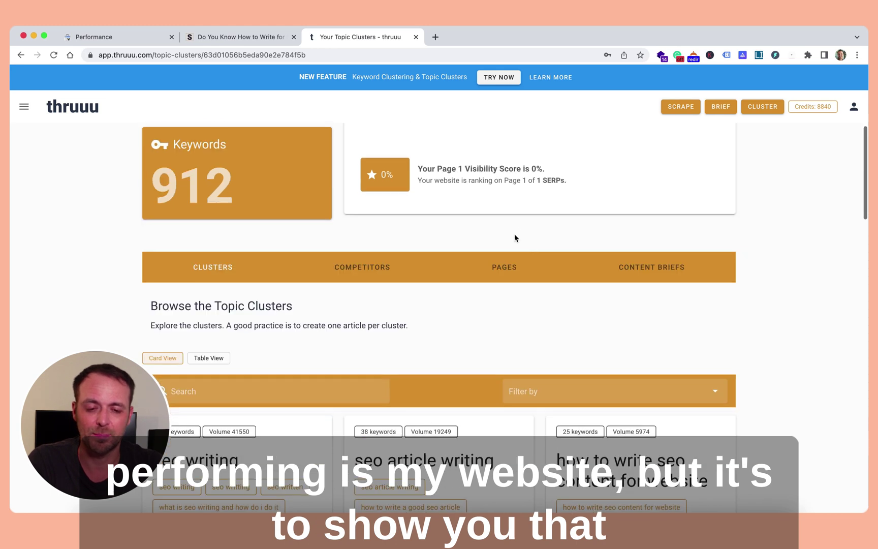
scroll(514, 224, "down", 1)
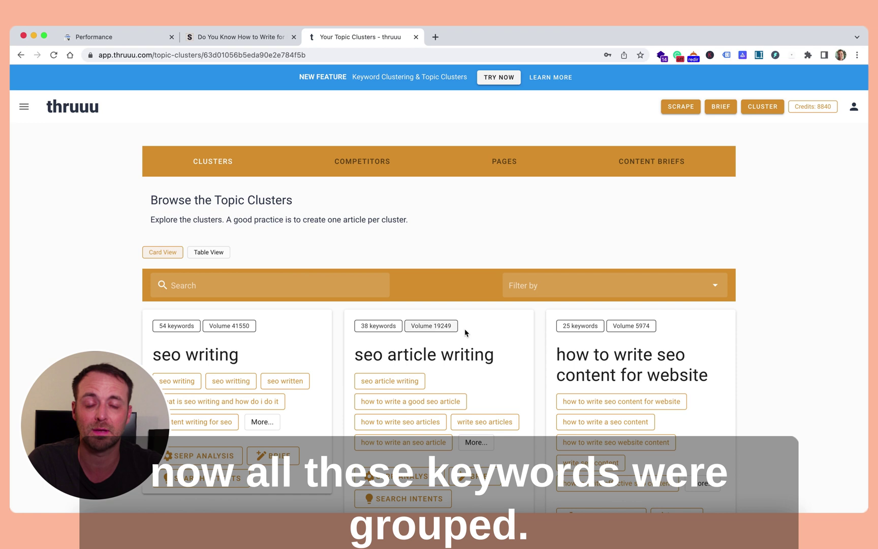
scroll(466, 333, "down", 2)
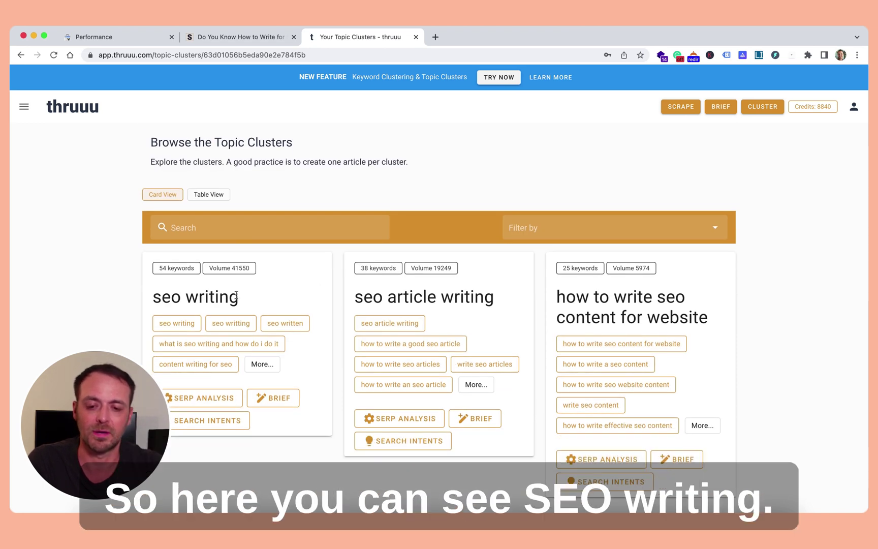
triple_click(176, 297)
left_click(219, 277)
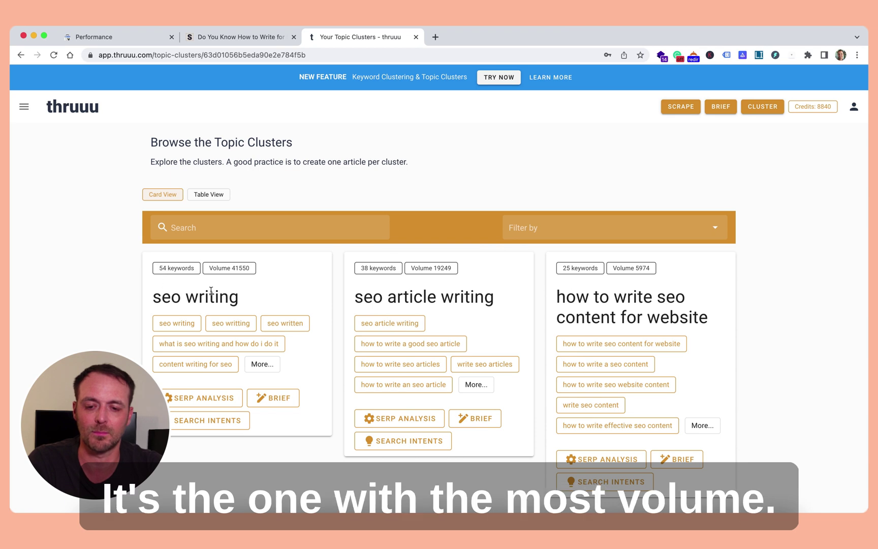
scroll(214, 305, "down", 1)
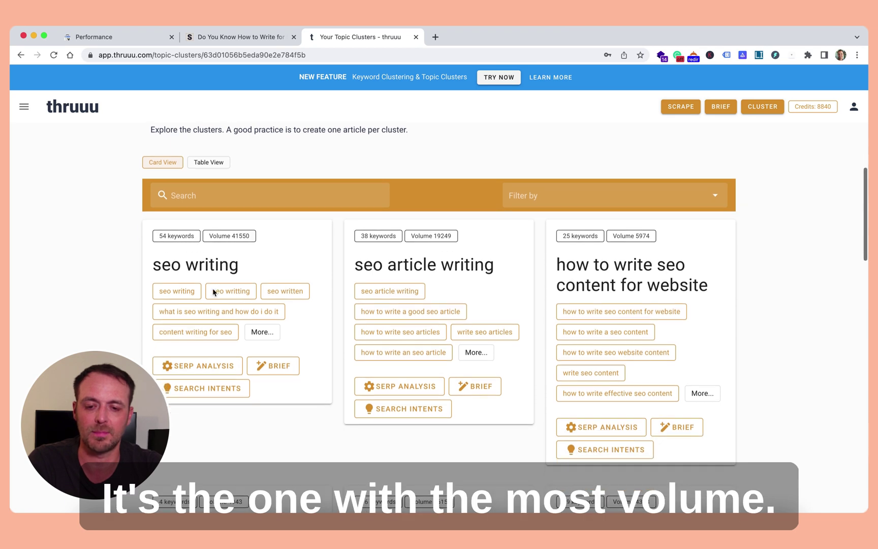
triple_click(201, 265)
left_click(242, 268)
- Expand all 'seo writing' keywords, then highlight the 'seo article writing' and 'how to write seo content for website' titles
left_click(262, 333)
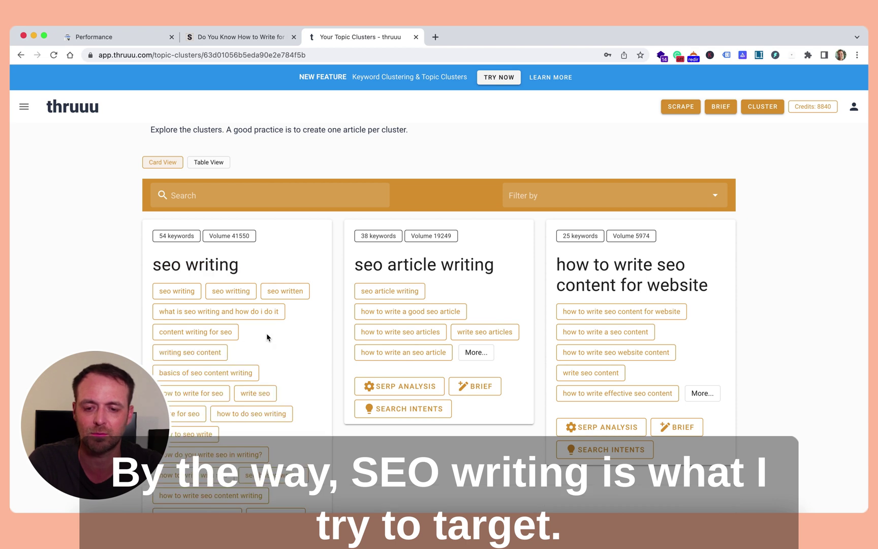
scroll(267, 333, "down", 3)
scroll(266, 333, "up", 2)
double_click(411, 238)
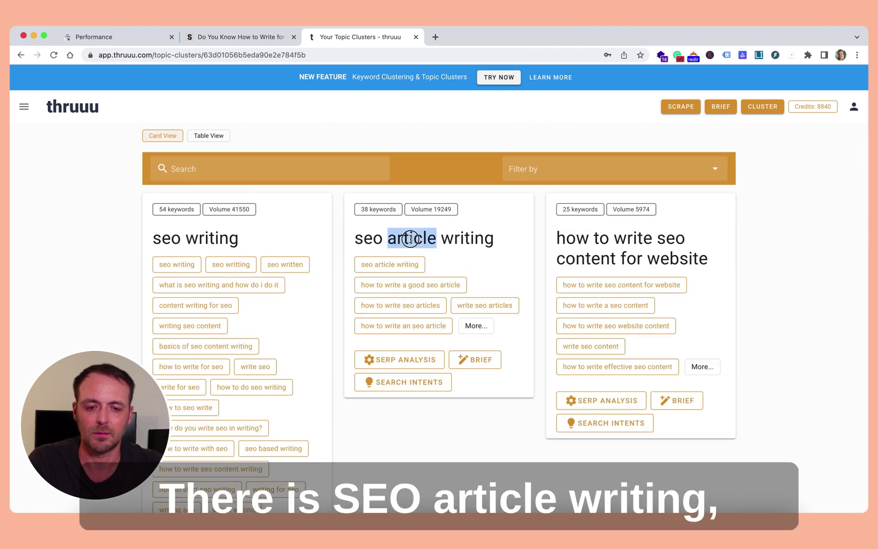
triple_click(411, 238)
double_click(467, 239)
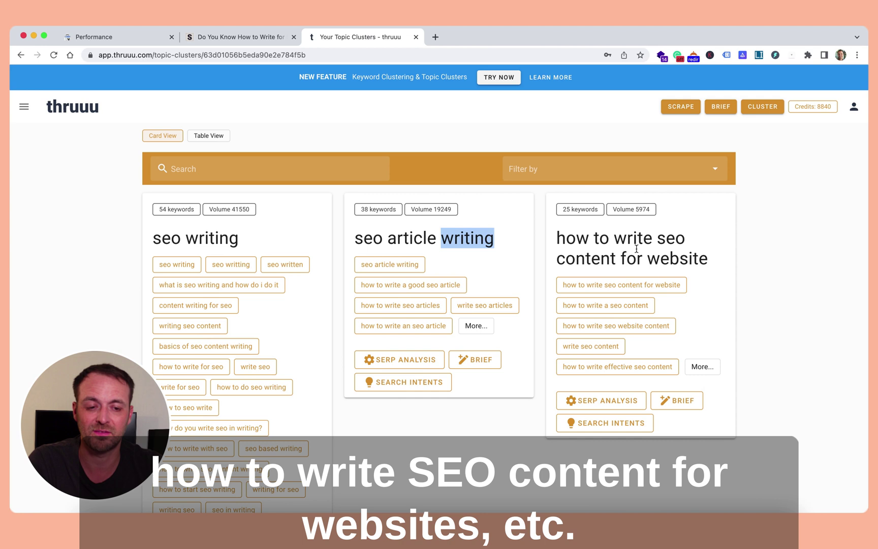
triple_click(624, 253)
left_click(767, 250)
- Review the 'what is seo writing example', 'seo writing tool' and 'how to write keywords for seo' cards, ending on 'seo article writing'
scroll(768, 252, "down", 10)
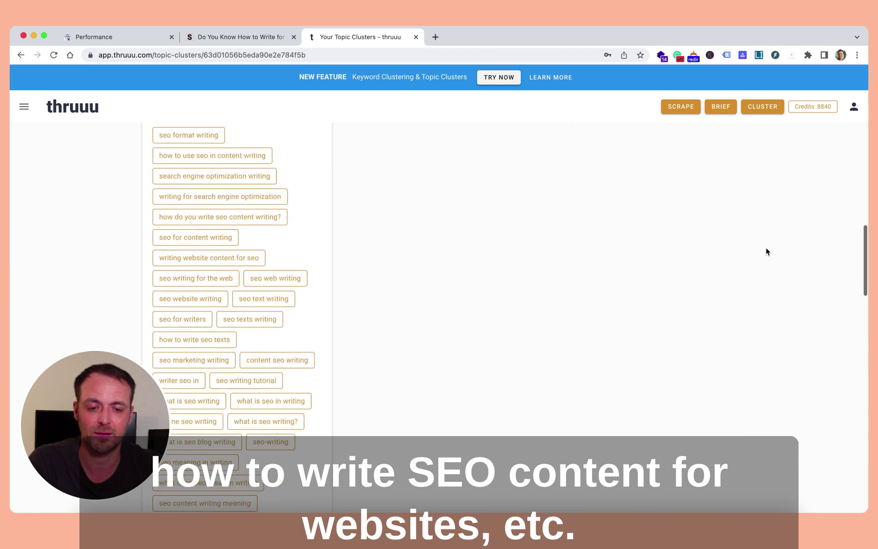
scroll(766, 252, "down", 10)
scroll(767, 252, "up", 3)
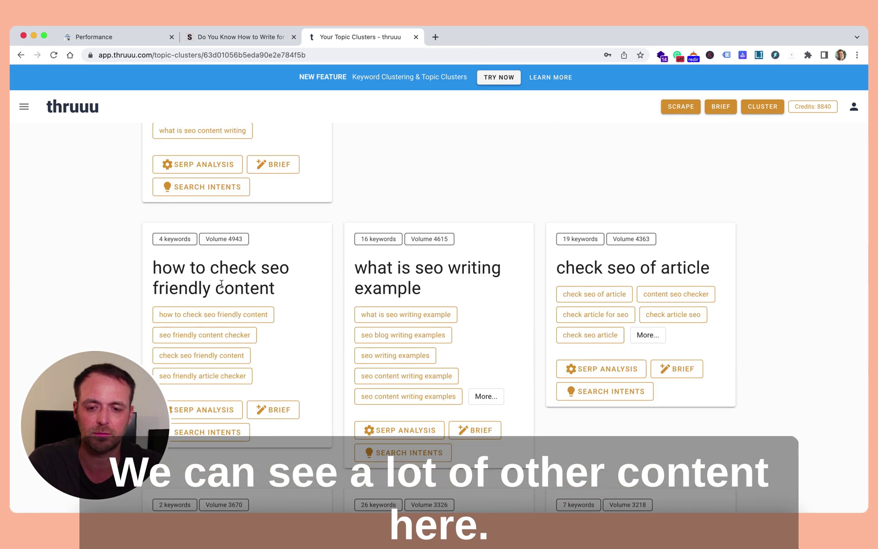
triple_click(386, 277)
left_click(519, 267)
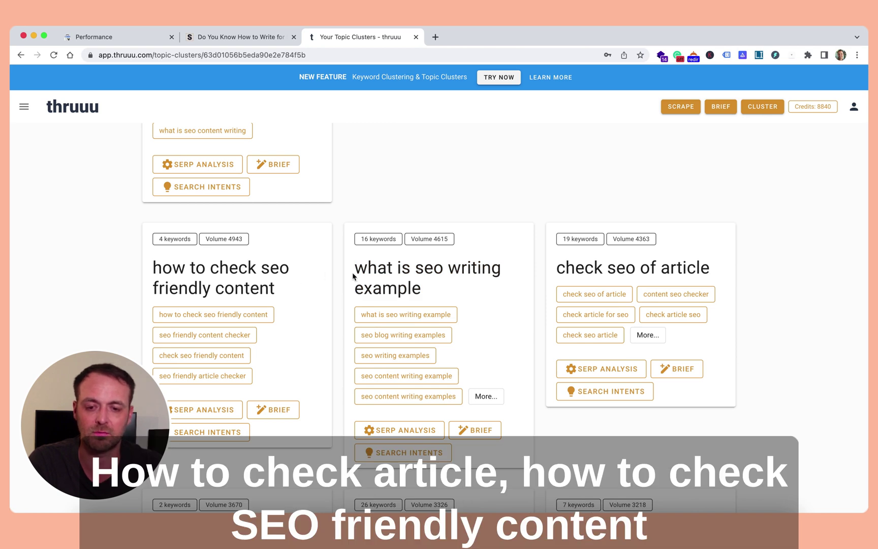
scroll(354, 276, "down", 5)
triple_click(409, 347)
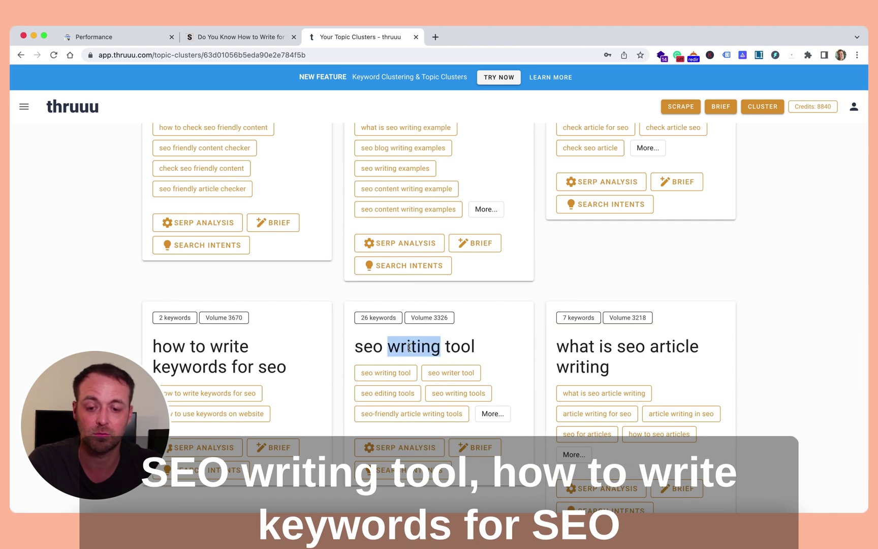
triple_click(232, 346)
left_click(447, 303)
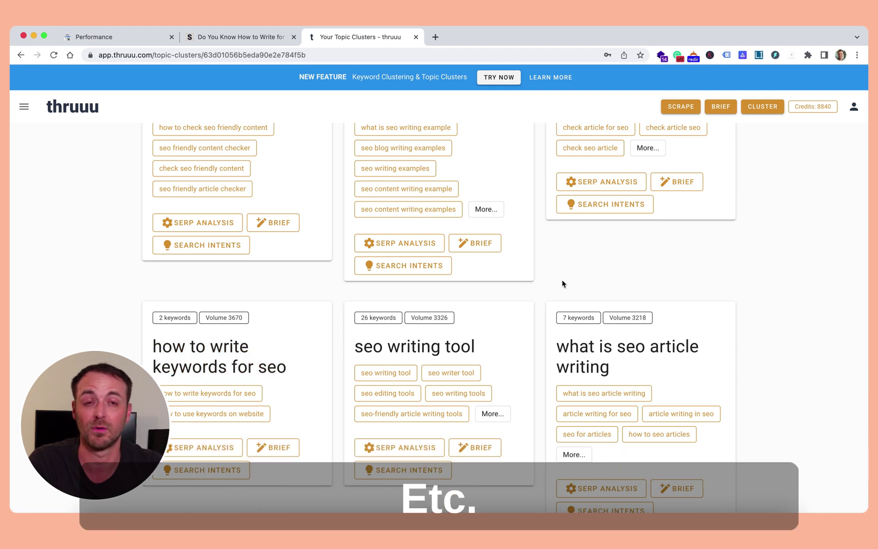
scroll(563, 283, "up", 15)
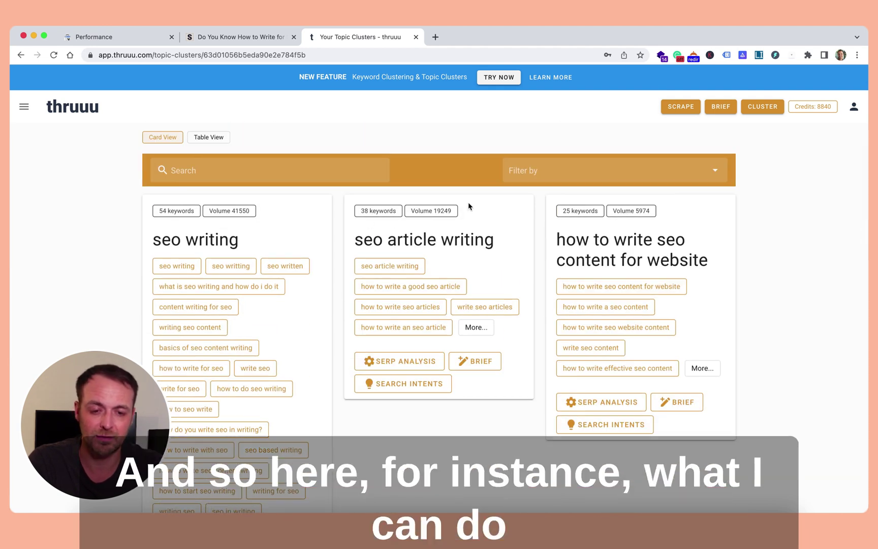
triple_click(407, 238)
left_click(463, 233)
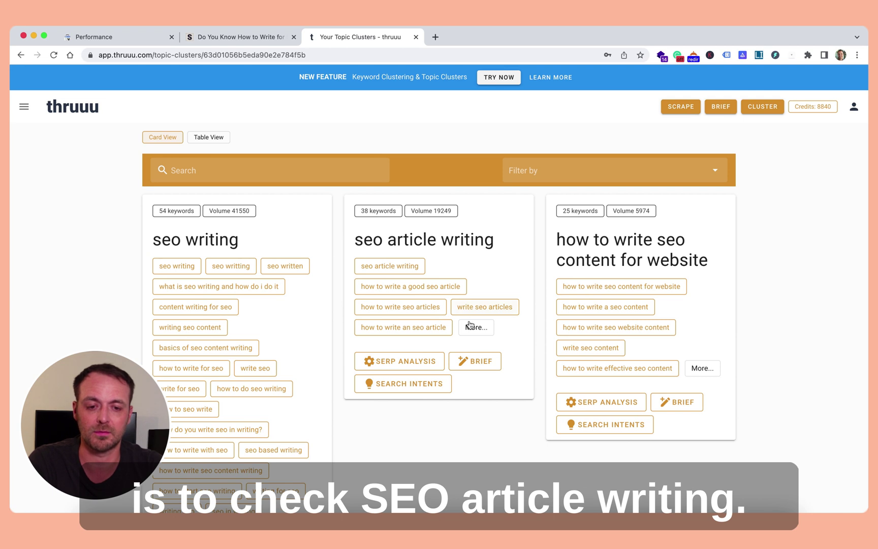
- Open the seo article writing SERP analysis and review its 38 keywords and top 20 ranking pages
left_click(390, 362)
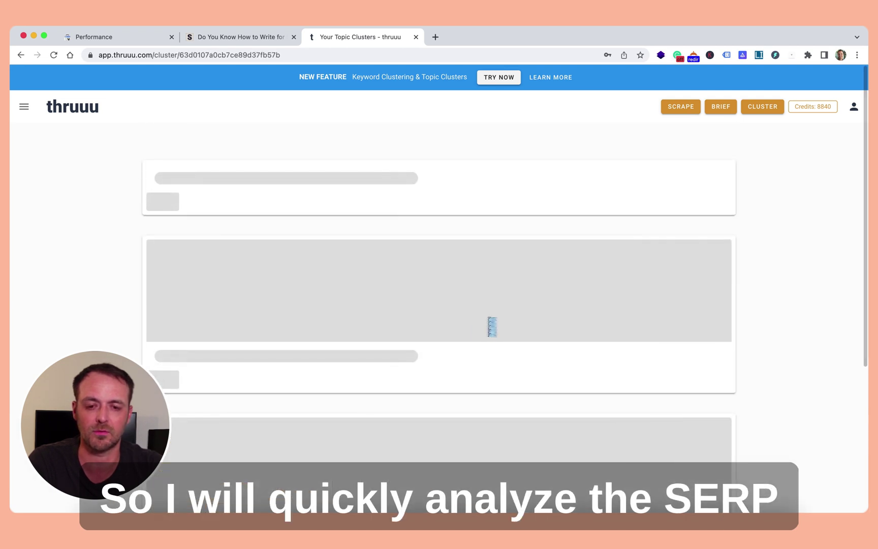
scroll(488, 323, "down", 5)
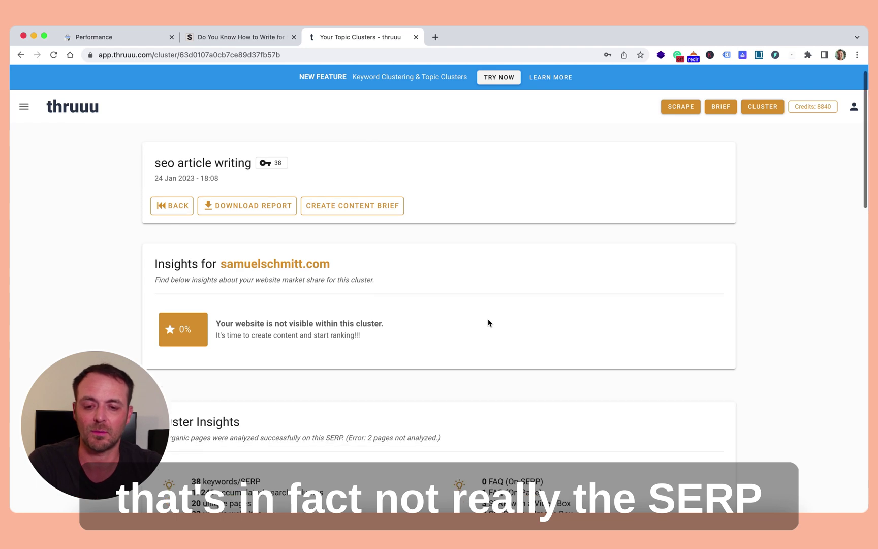
left_click(196, 301)
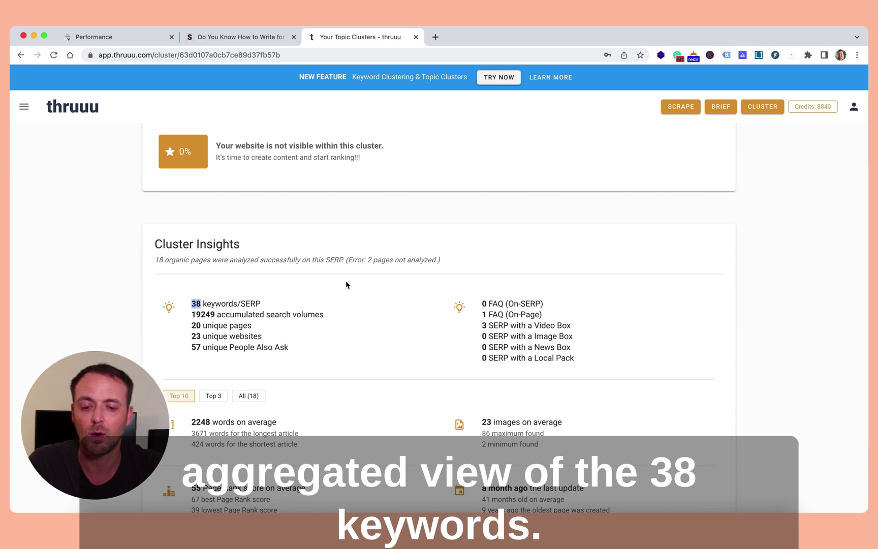
scroll(346, 285, "down", 10)
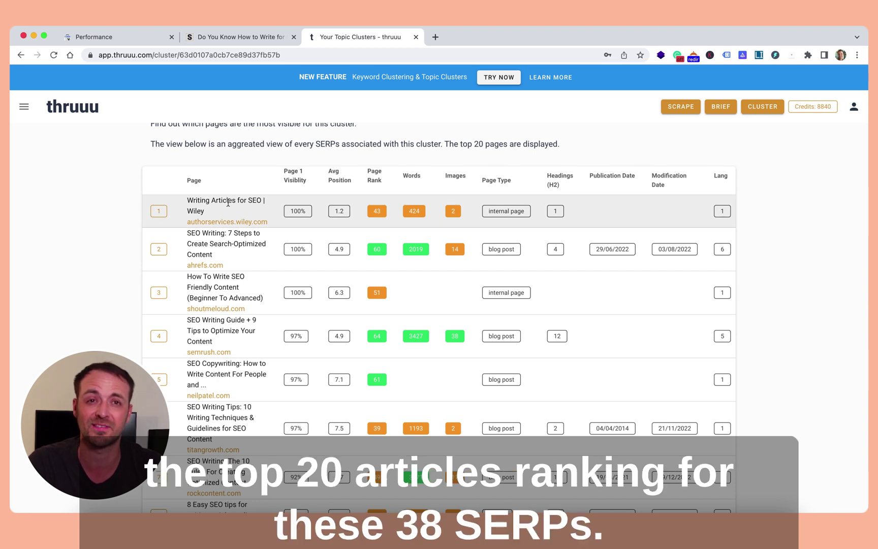
scroll(227, 202, "down", 1)
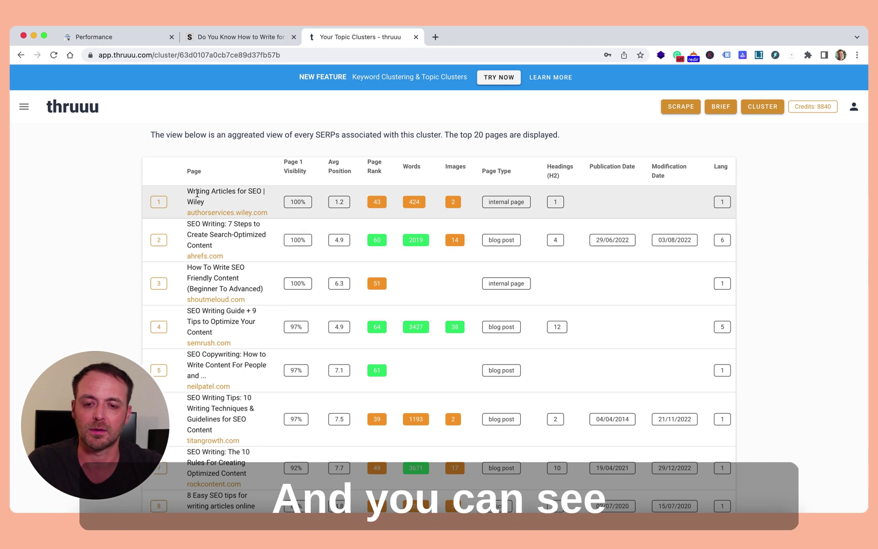
scroll(244, 305, "down", 5)
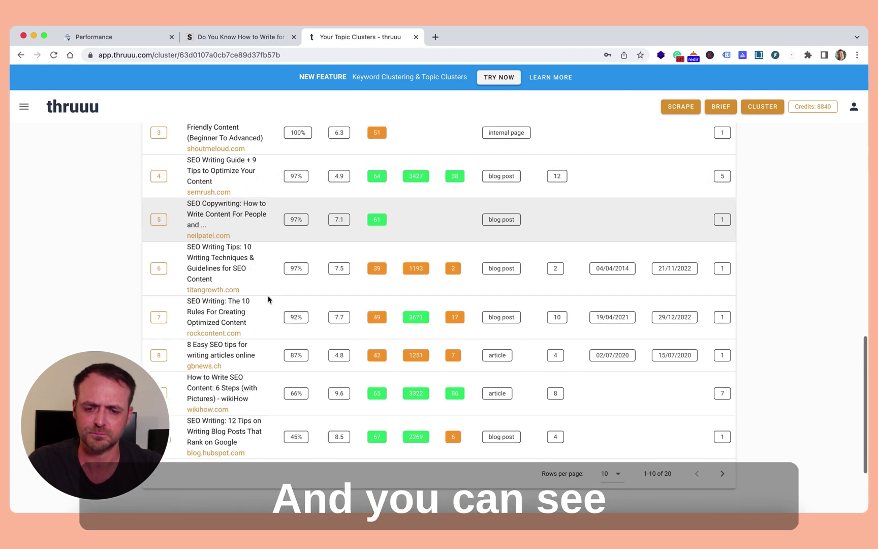
scroll(249, 344, "up", 10)
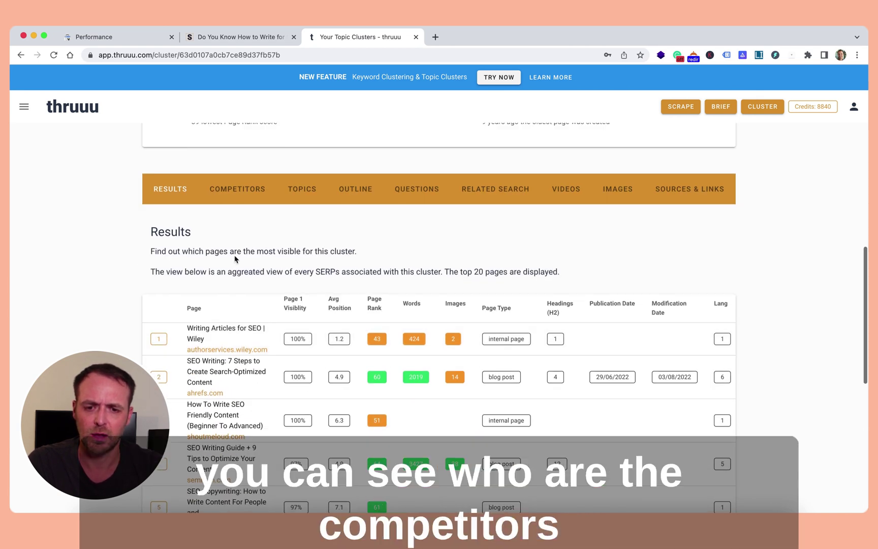
- Browse the cluster's competing websites, top topics and heading outlines
left_click(234, 198)
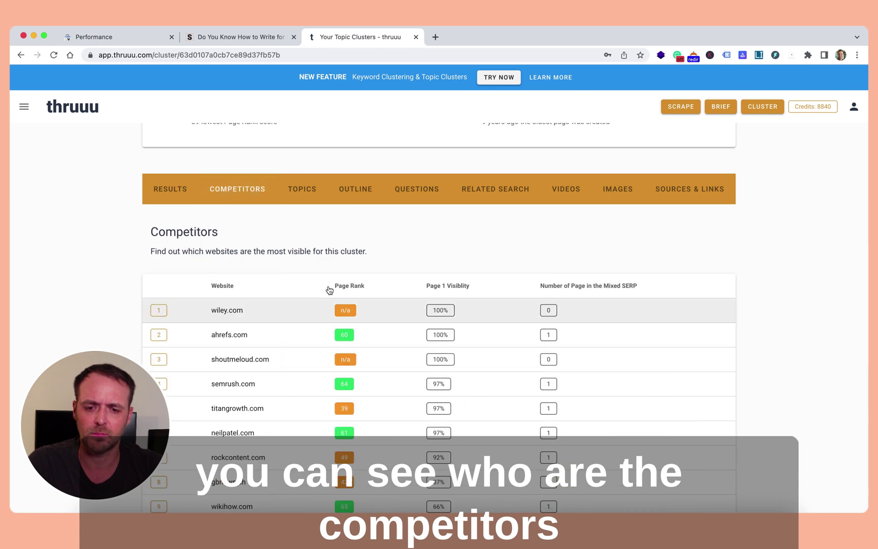
left_click(304, 196)
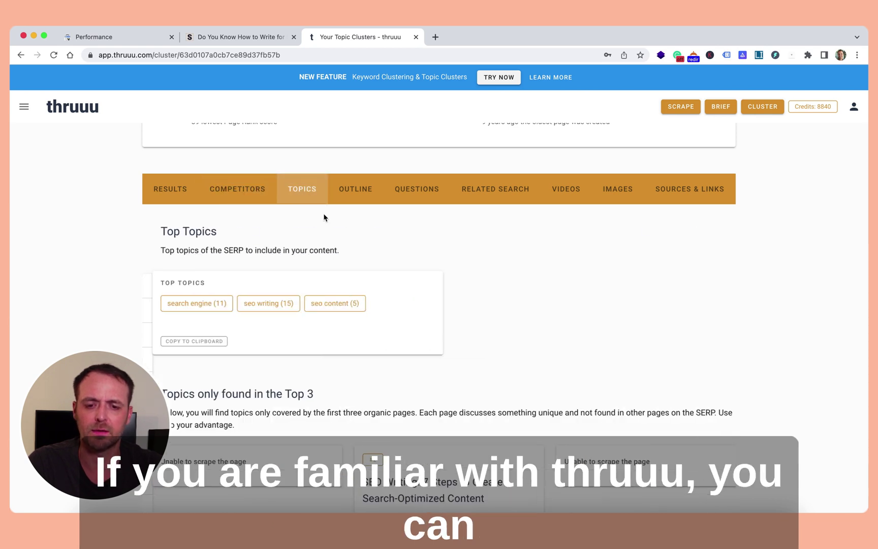
scroll(455, 239, "down", 2)
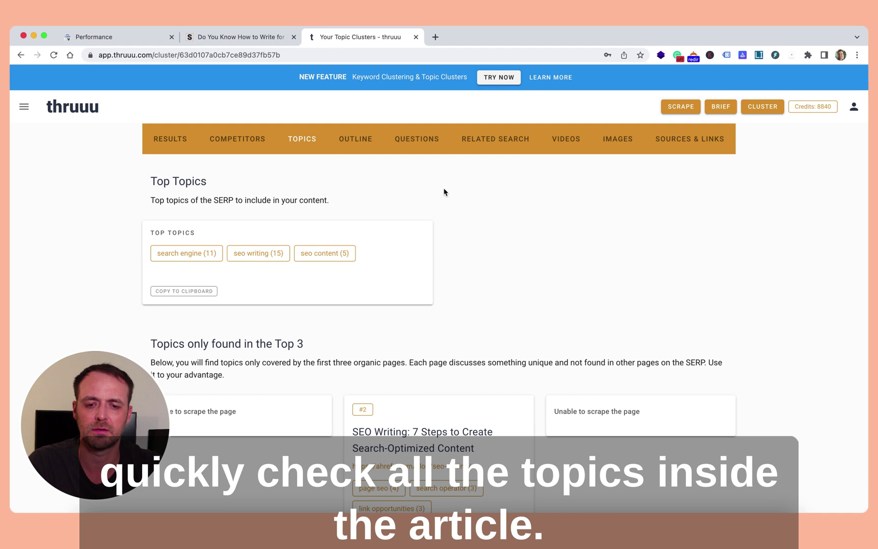
left_click(357, 142)
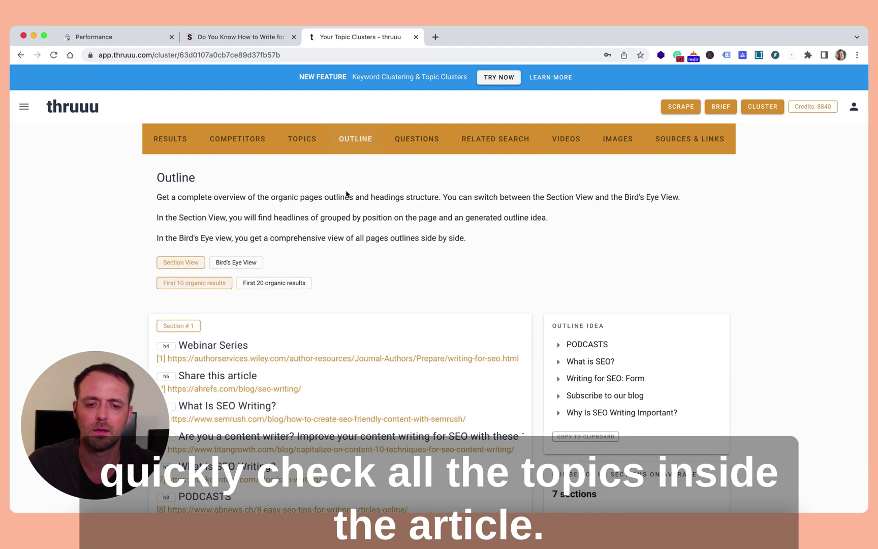
scroll(348, 196, "down", 3)
- View all outlines in Bird's Eye View, then list the People Also Asked questions
left_click(236, 200)
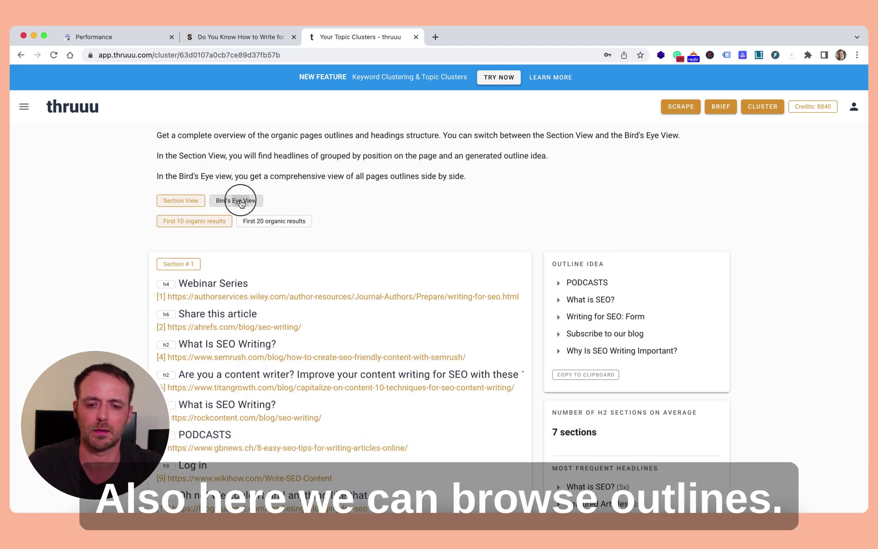
scroll(502, 335, "down", 10)
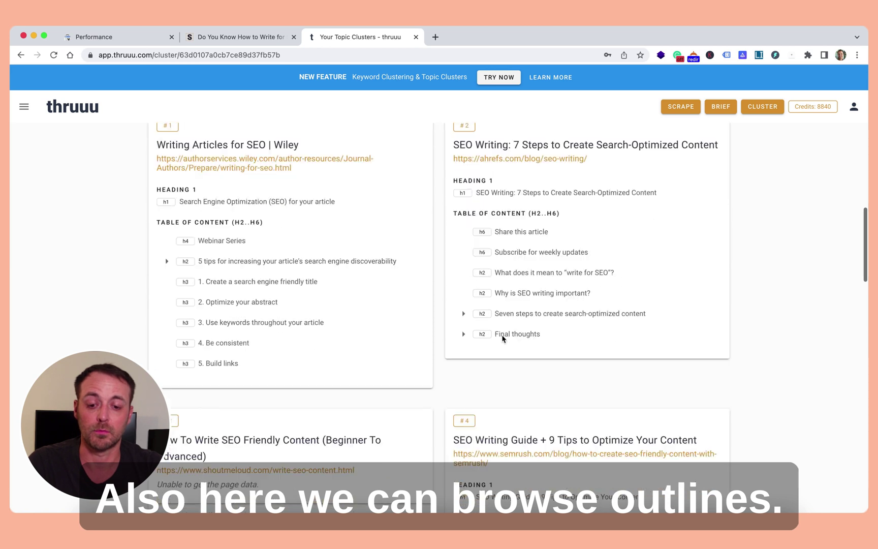
scroll(503, 338, "up", 10)
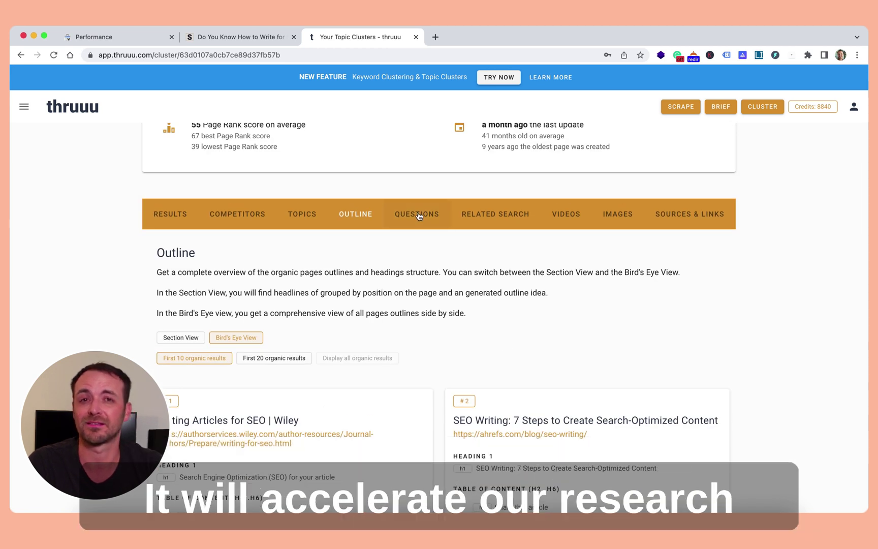
left_click(418, 214)
scroll(414, 230, "down", 3)
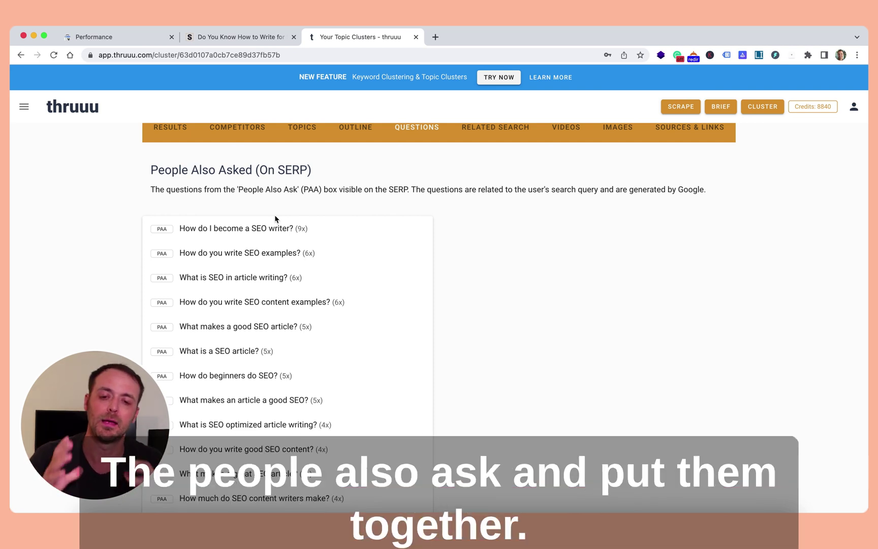
left_click_drag(180, 228, 307, 225)
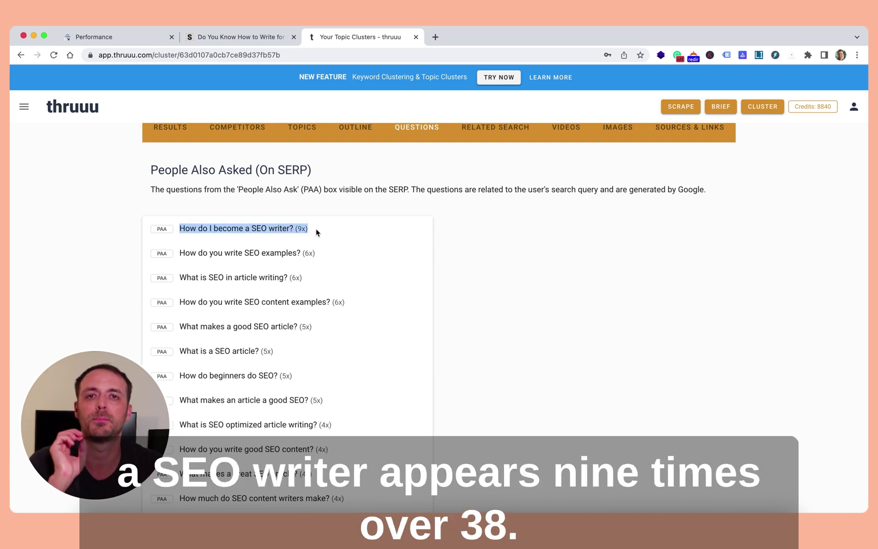
double_click(301, 228)
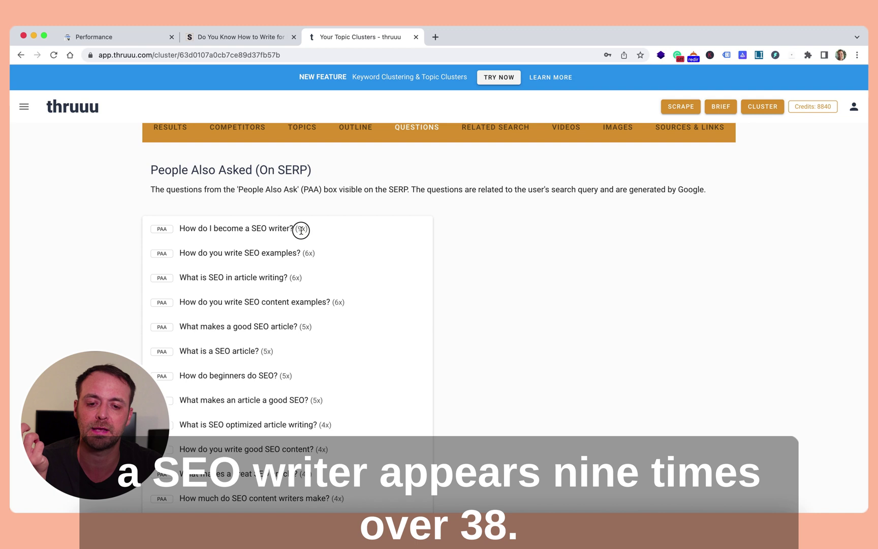
scroll(332, 233, "down", 5)
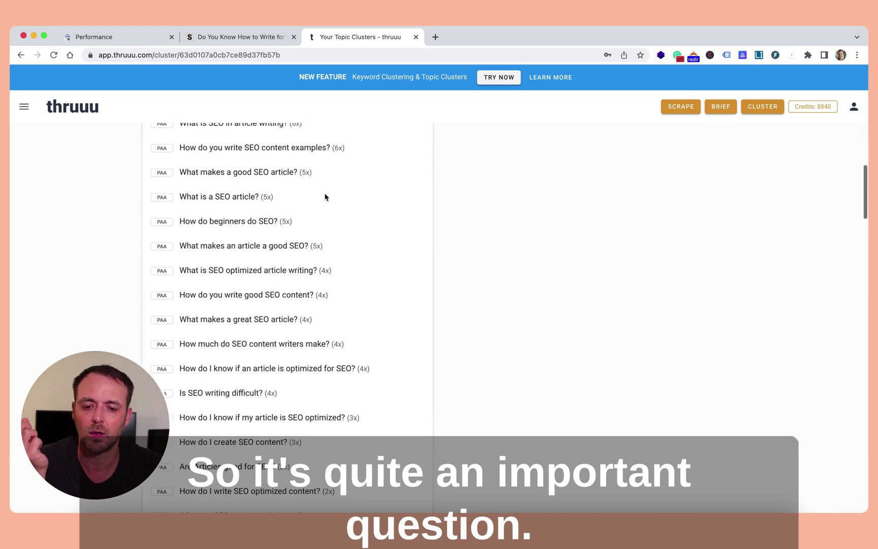
scroll(331, 251, "down", 4)
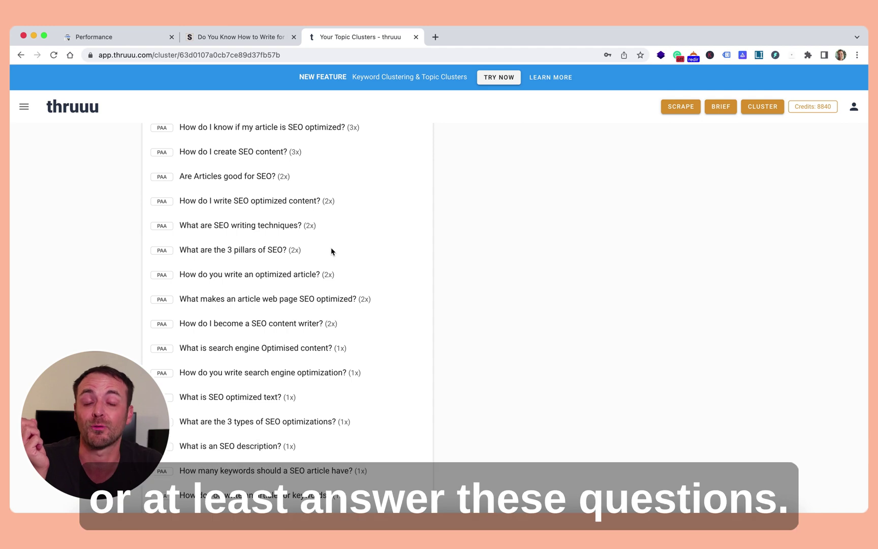
scroll(331, 251, "down", 15)
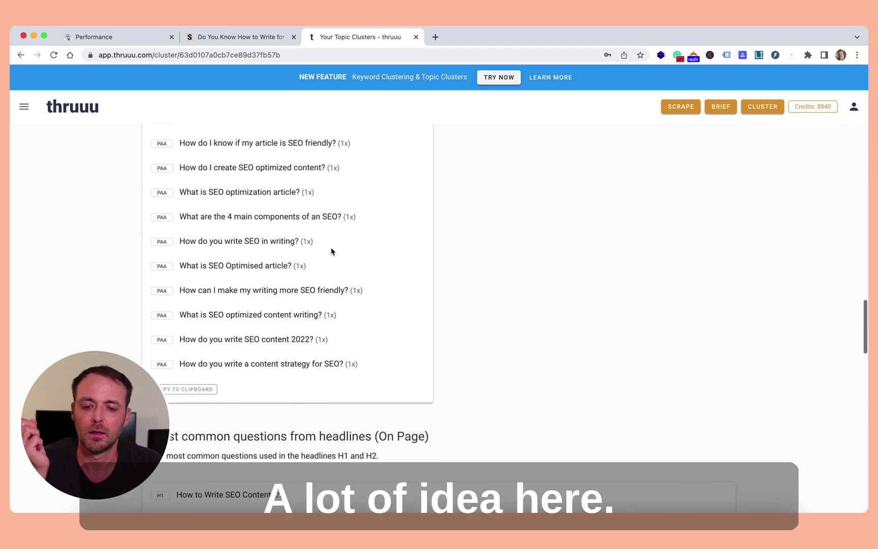
scroll(332, 250, "down", 6)
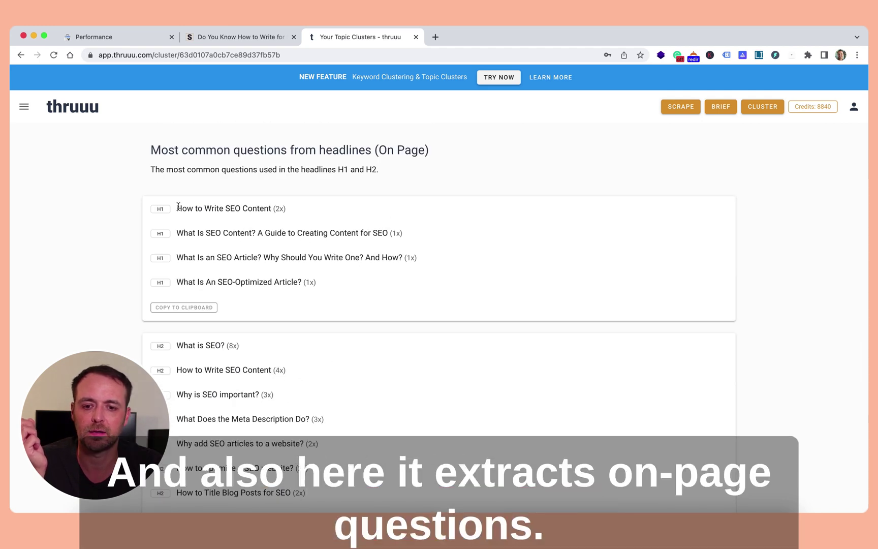
left_click_drag(178, 206, 241, 234)
left_click(337, 275)
scroll(337, 274, "down", 2)
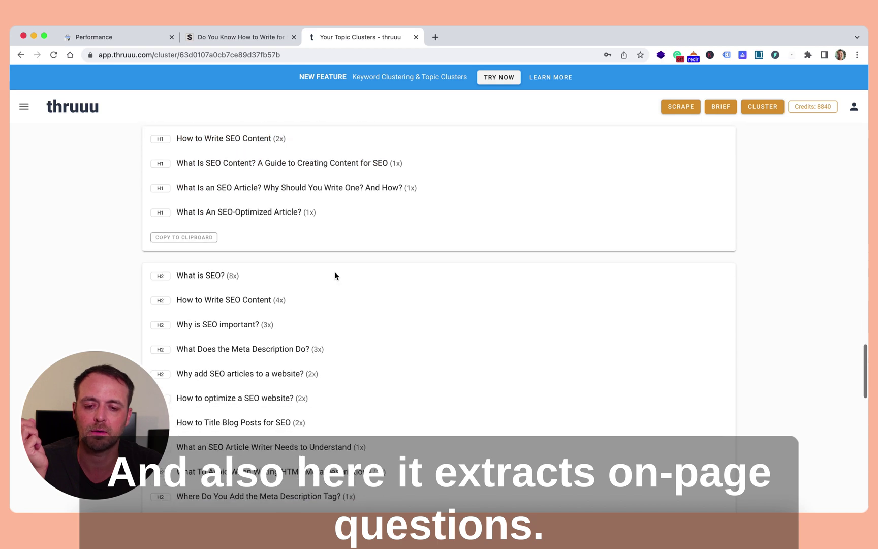
scroll(335, 276, "down", 5)
scroll(335, 275, "up", 20)
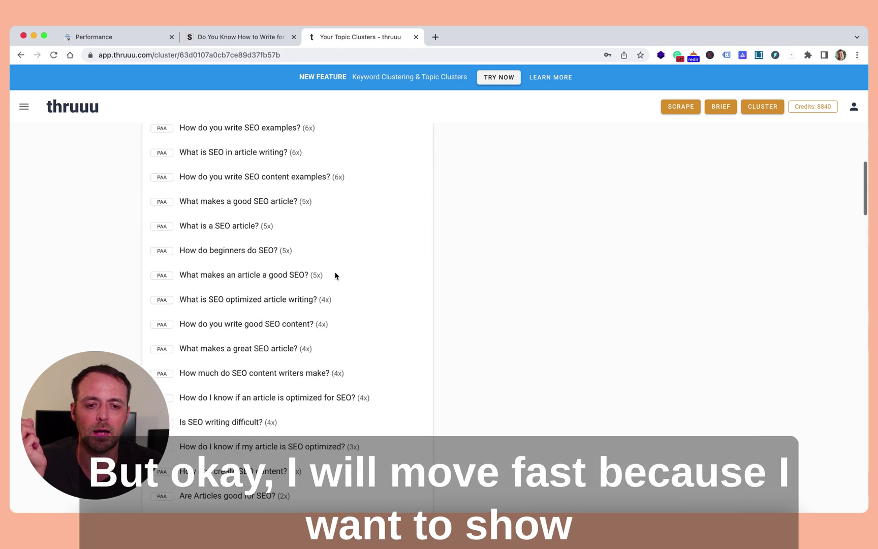
scroll(335, 276, "up", 20)
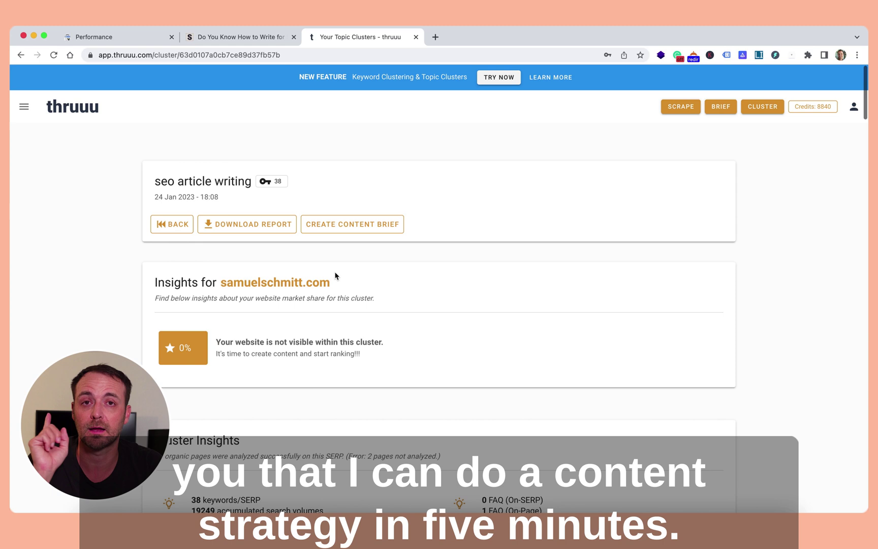
- Highlight the report keyword 'seo article writing' and then clear the highlight
scroll(422, 261, "down", 5)
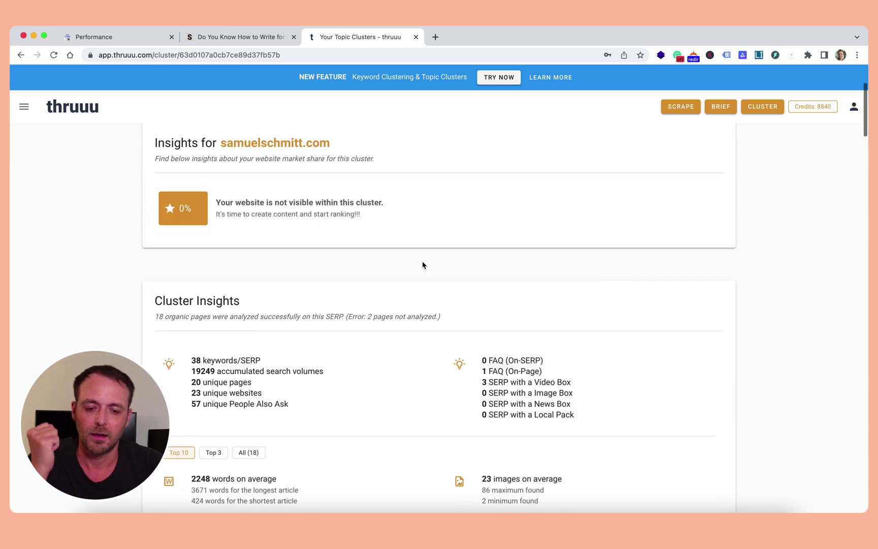
scroll(422, 265, "up", 6)
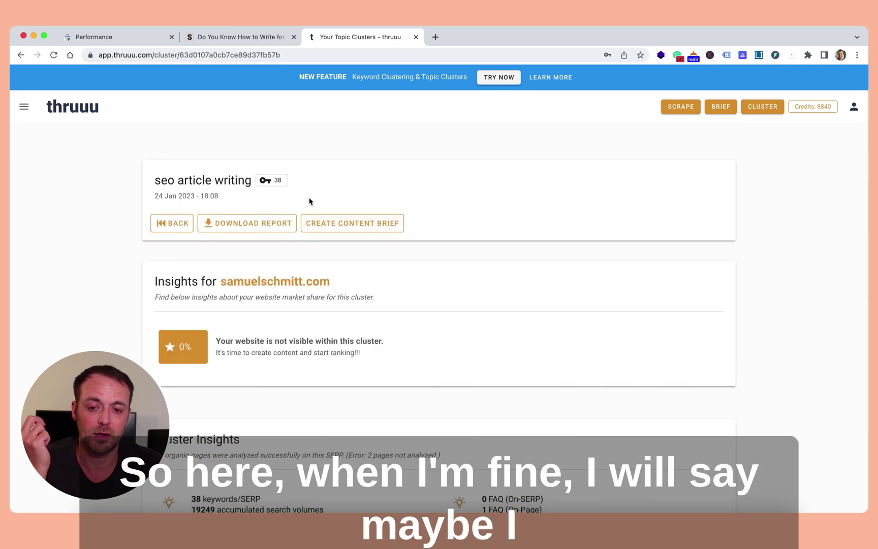
left_click_drag(157, 180, 225, 180)
double_click(225, 181)
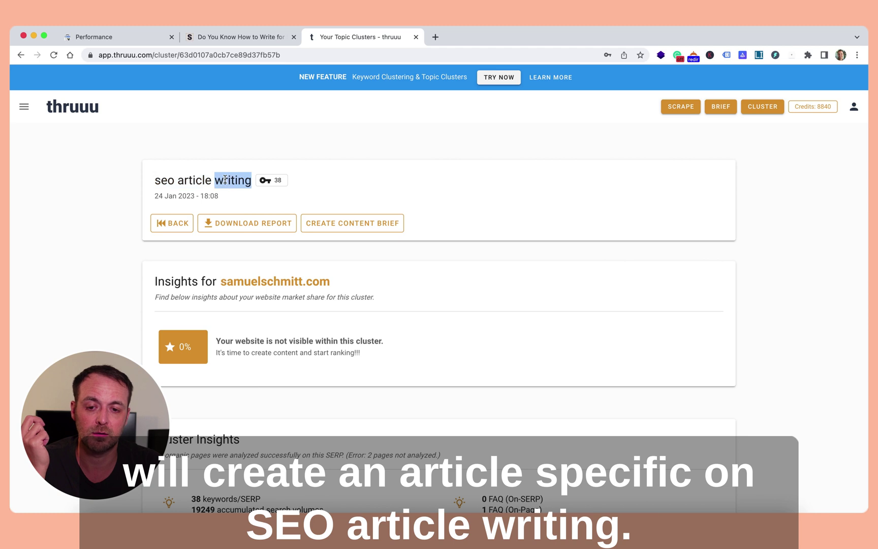
left_click(225, 180)
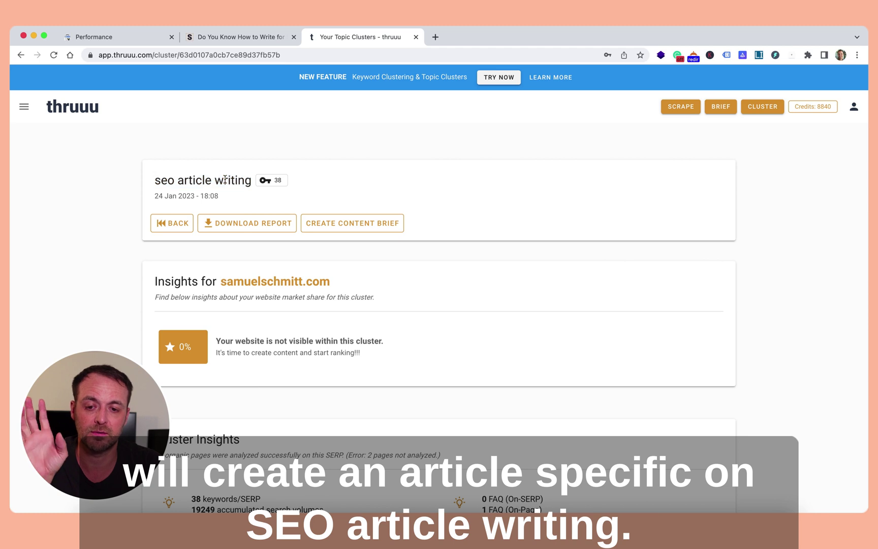
- Create a content brief for 'seo article writing' using the Default (thruuu) template
left_click(337, 227)
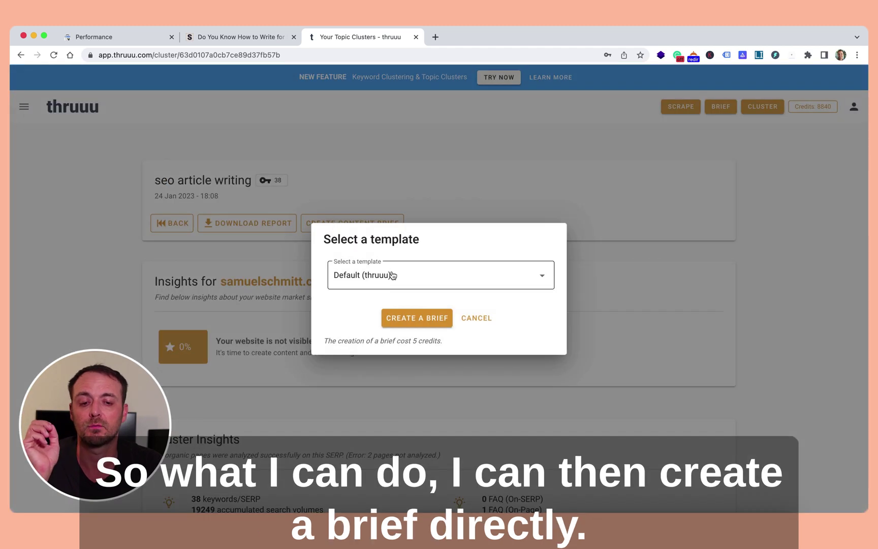
left_click(392, 279)
scroll(379, 288, "down", 3)
scroll(379, 288, "up", 3)
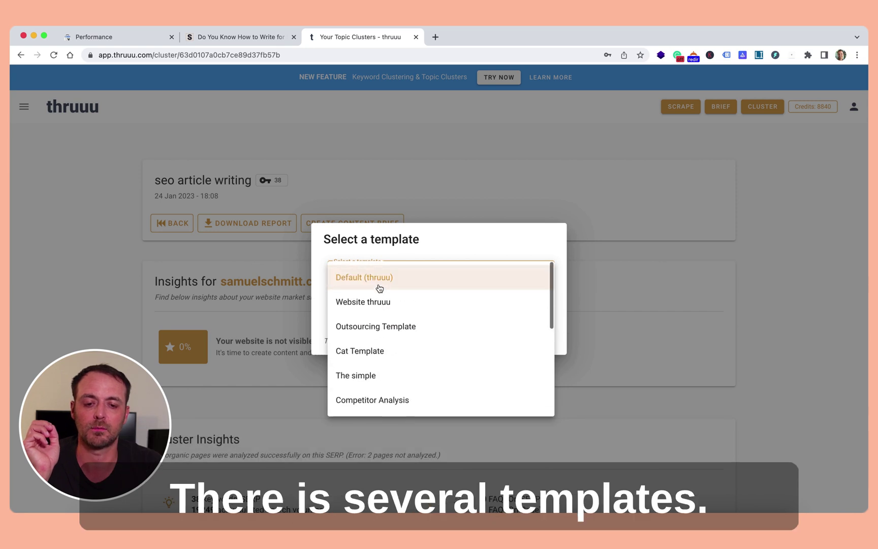
left_click(379, 288)
left_click(427, 321)
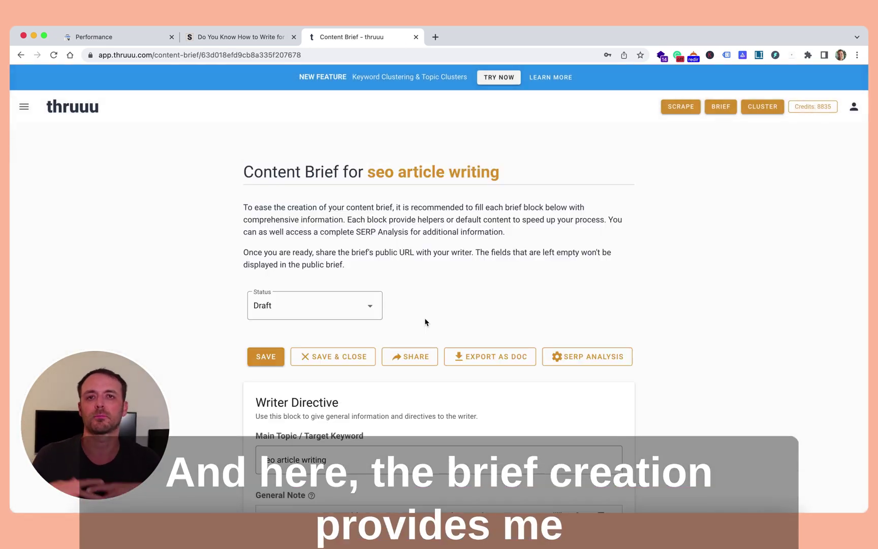
- Use Wiley's meta title as the brief title, removing the '| Wiley' suffix
scroll(444, 298, "down", 5)
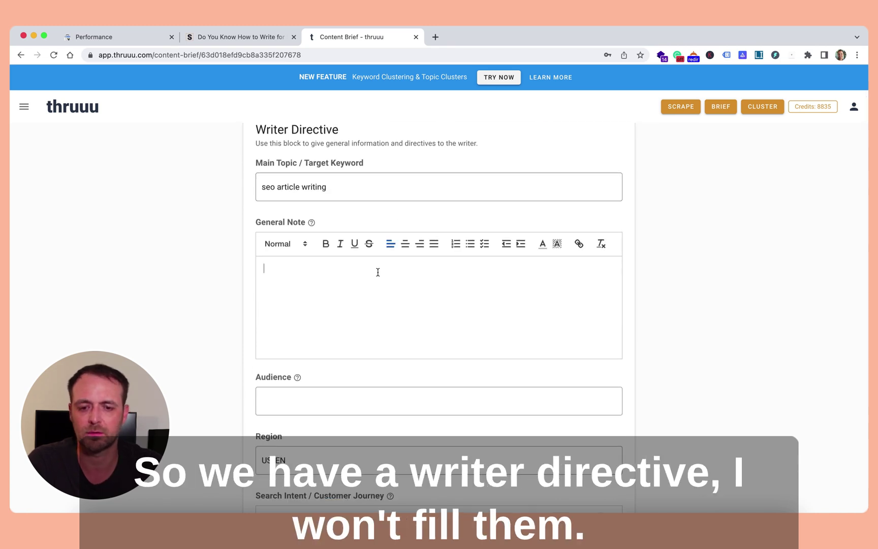
scroll(378, 272, "down", 10)
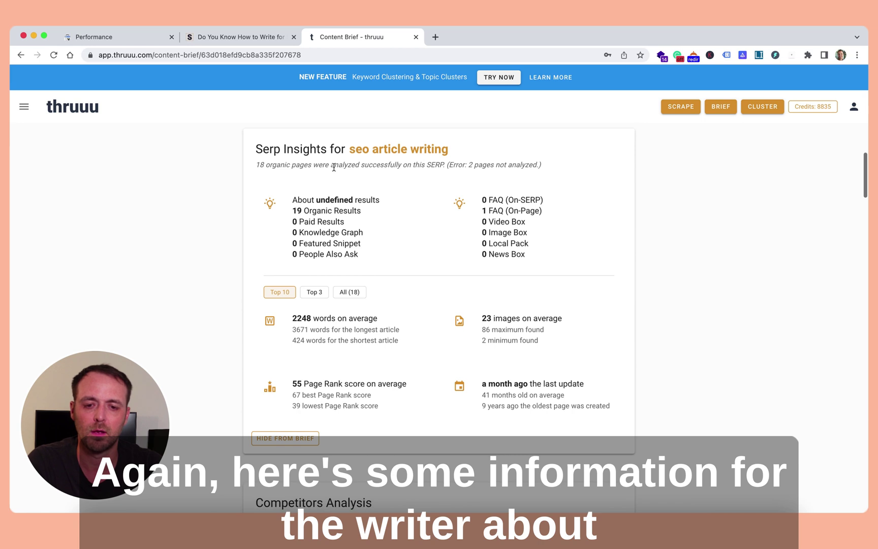
scroll(437, 255, "down", 8)
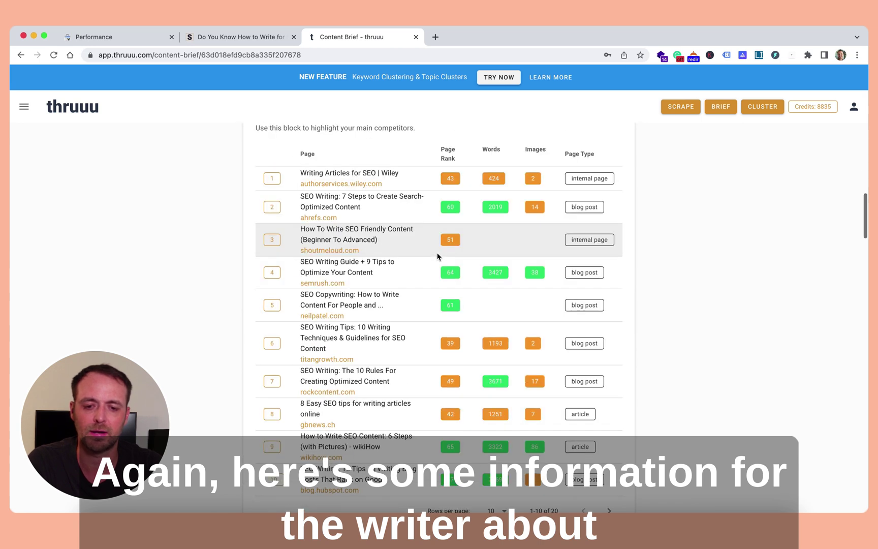
scroll(414, 307, "down", 8)
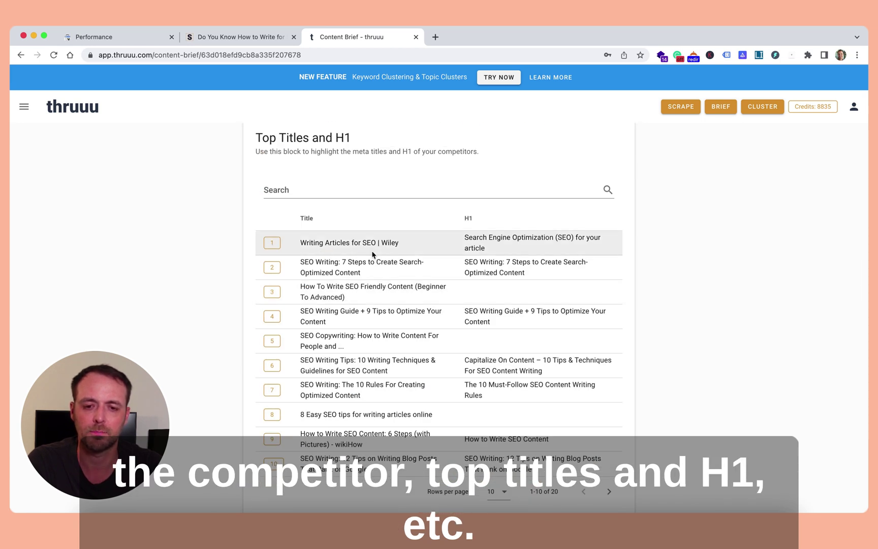
scroll(372, 254, "down", 6)
left_click(354, 227)
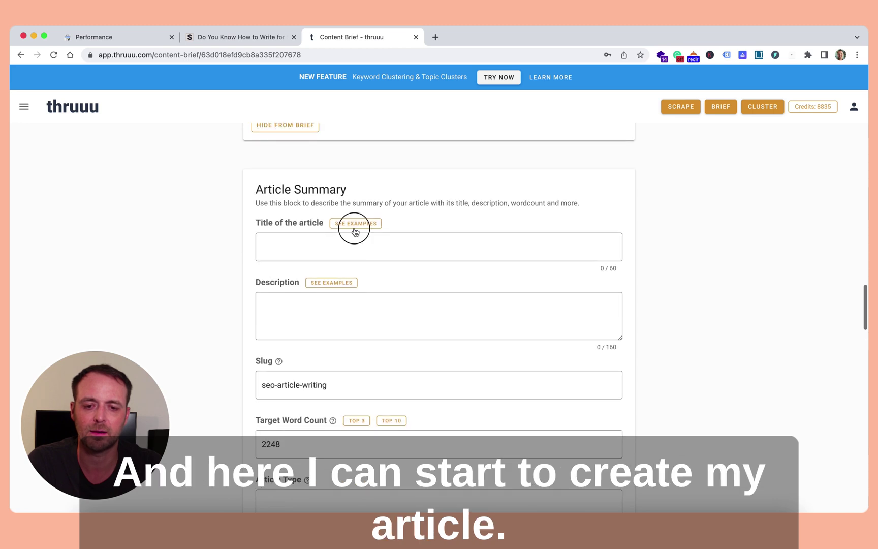
scroll(397, 241, "down", 3)
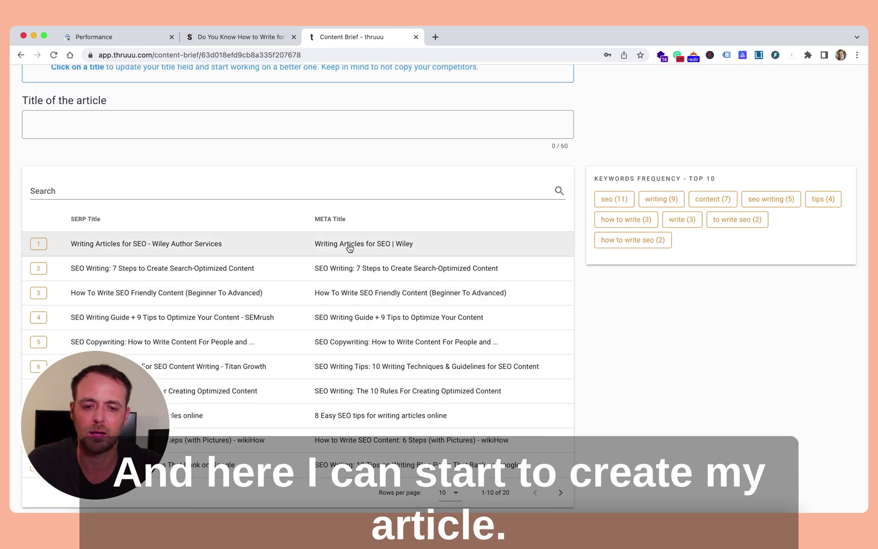
left_click(349, 244)
left_click_drag(114, 124, 184, 150)
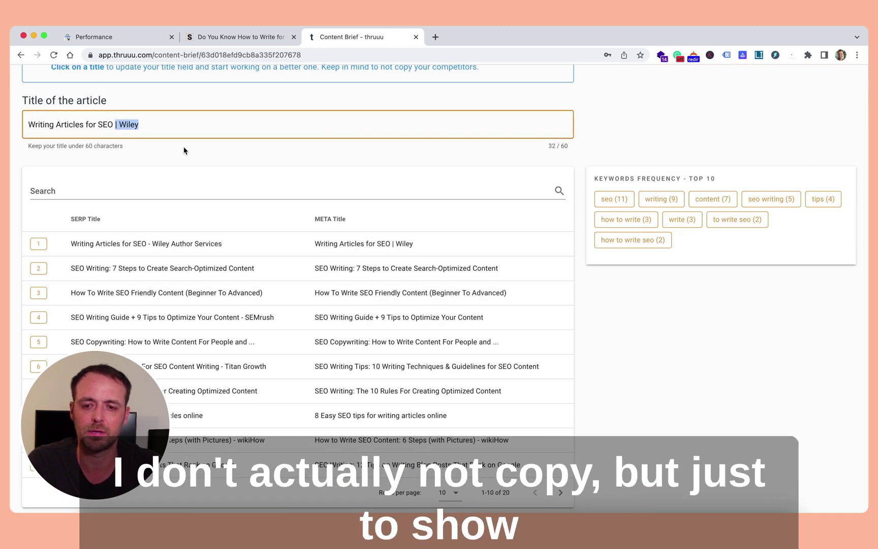
scroll(184, 150, "up", 3)
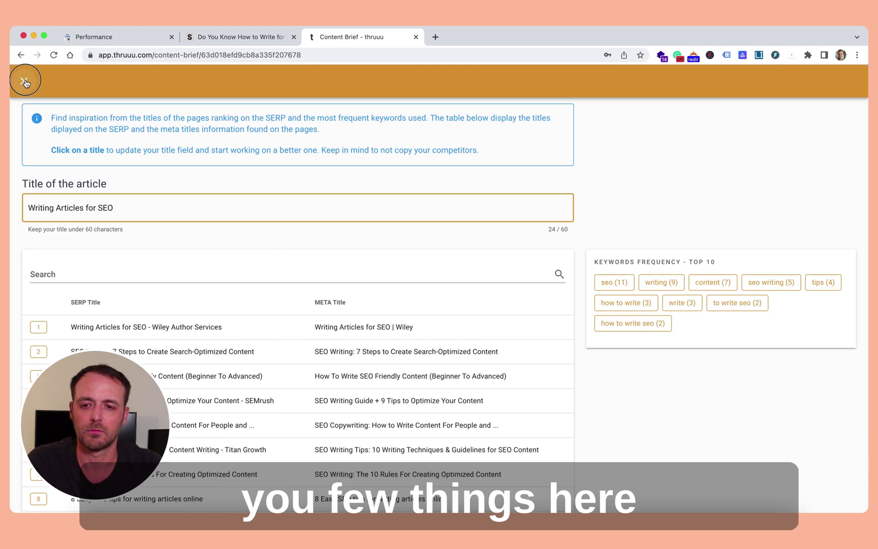
left_click(24, 80)
scroll(426, 190, "down", 10)
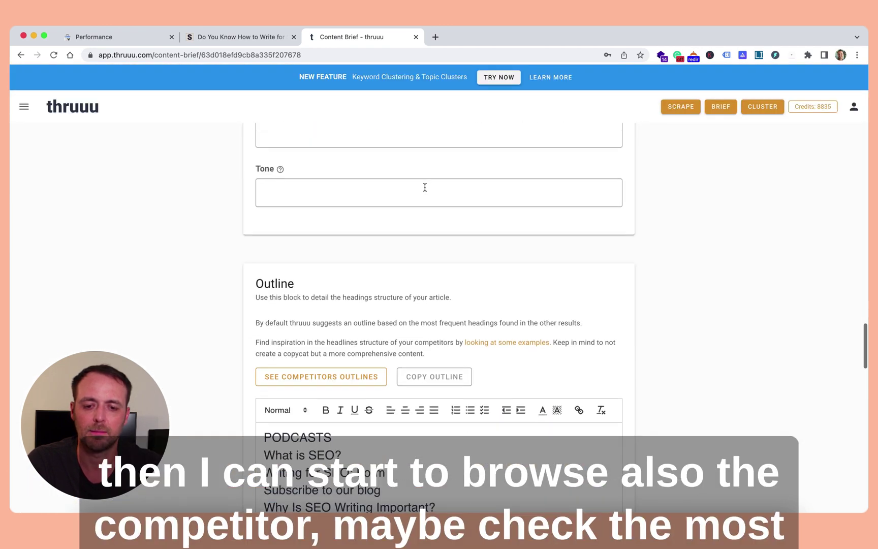
- Clear the suggested outline and add the competitor H1 'SEO Writing: 7 Steps'
left_click(332, 234)
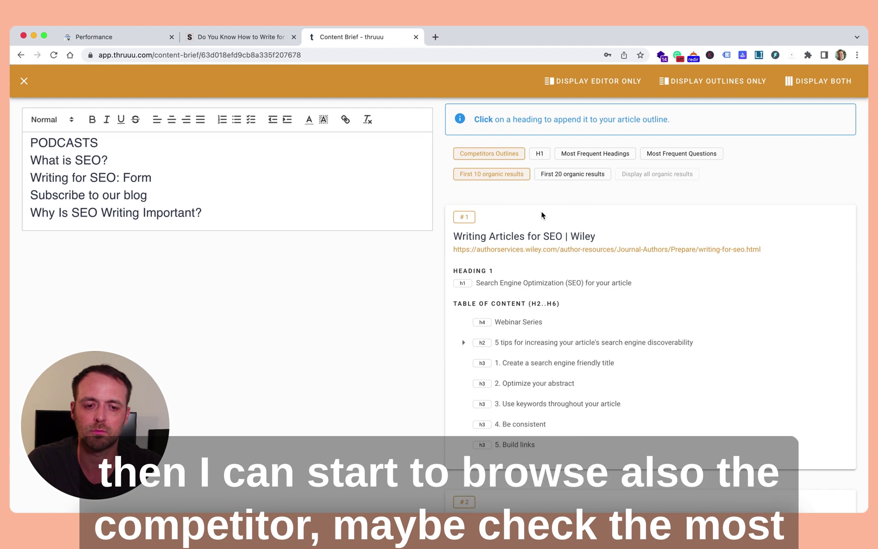
left_click(540, 155)
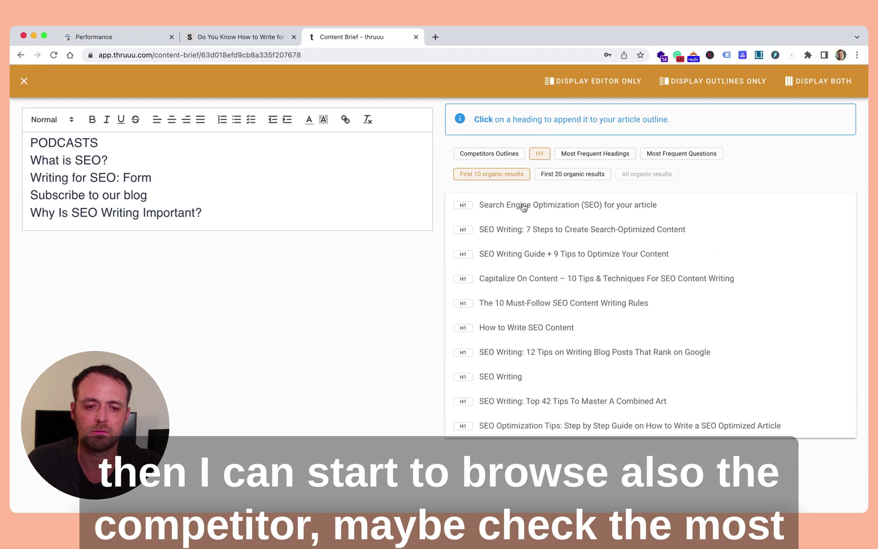
left_click(273, 192)
key("ctrl+a")
key("BackSpace")
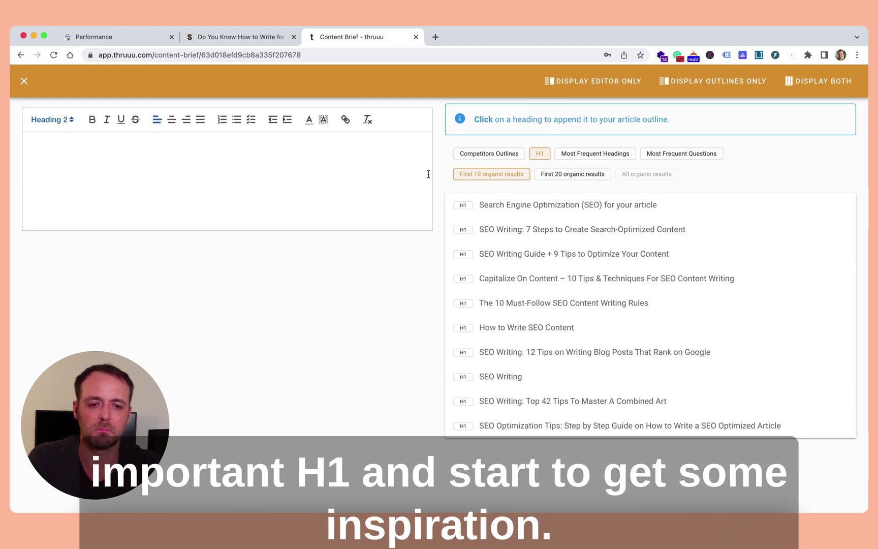
left_click(464, 232)
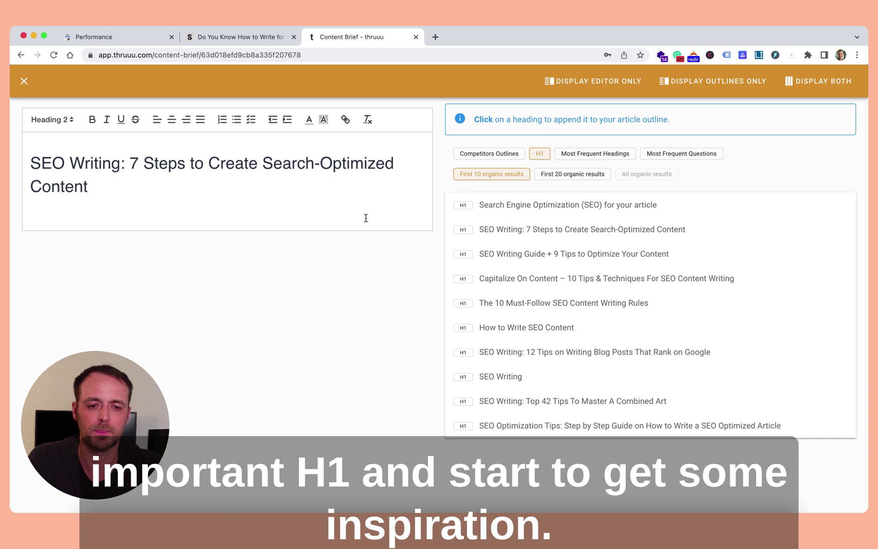
- Add Wiley's outline headings, from The Wiley Network through Be consistent
left_click(491, 157)
scroll(500, 281, "down", 3)
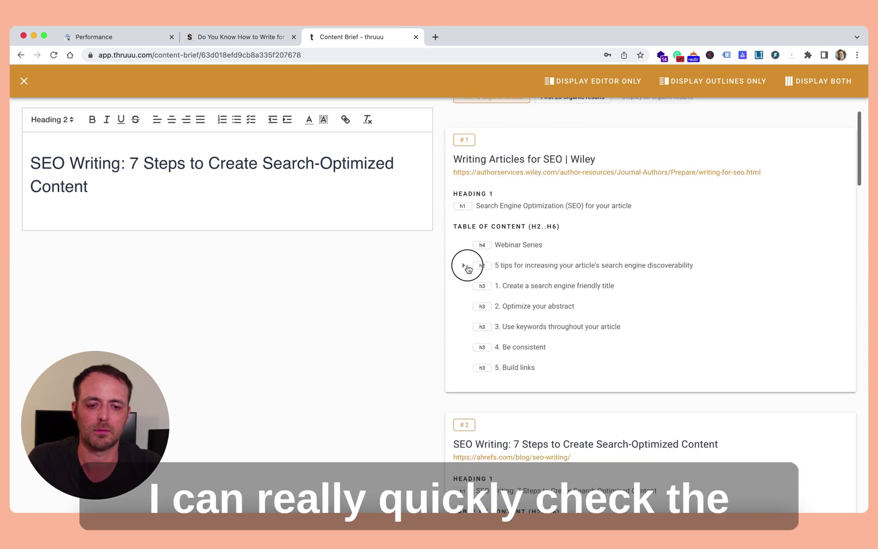
left_click(463, 265)
left_click(496, 287)
left_click(482, 307)
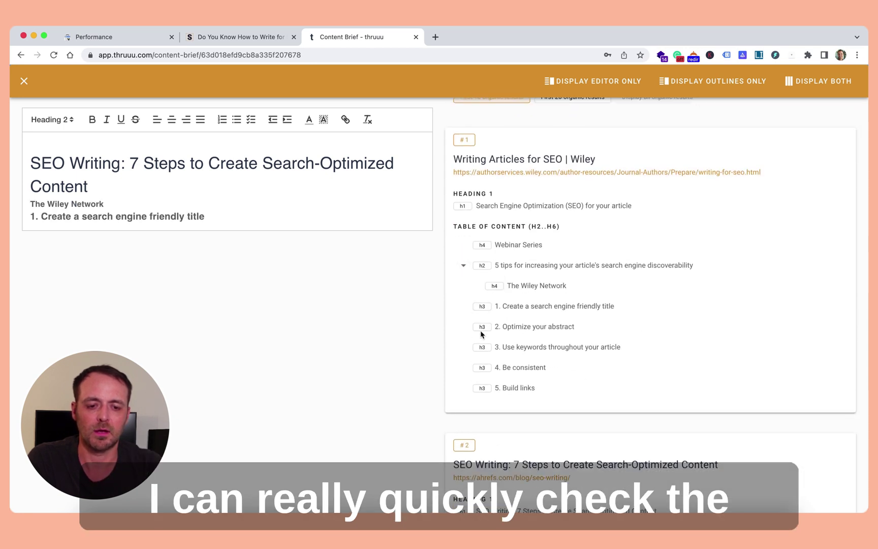
left_click(483, 347)
left_click(481, 368)
scroll(482, 371, "up", 2)
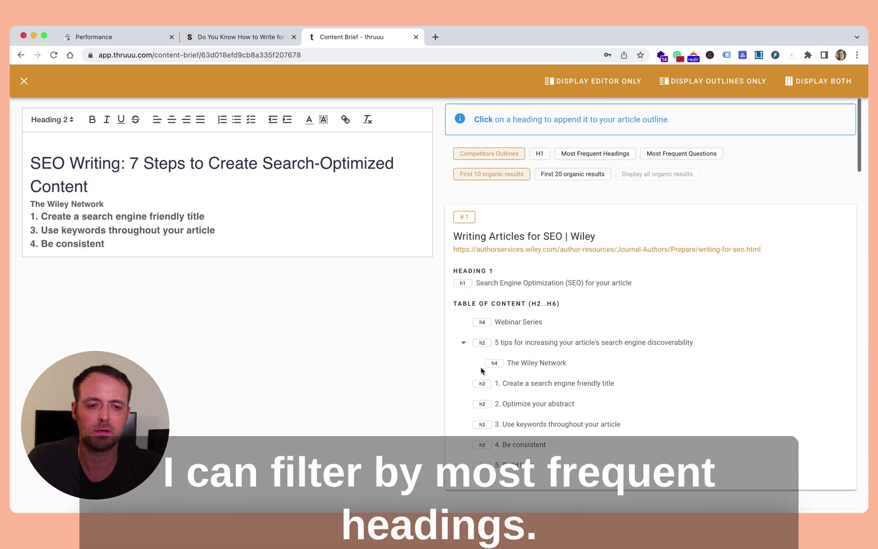
- Add frequent headings (Featured Articles, Write Long Content, Why is SEO important?) and two frequent questions
left_click(586, 157)
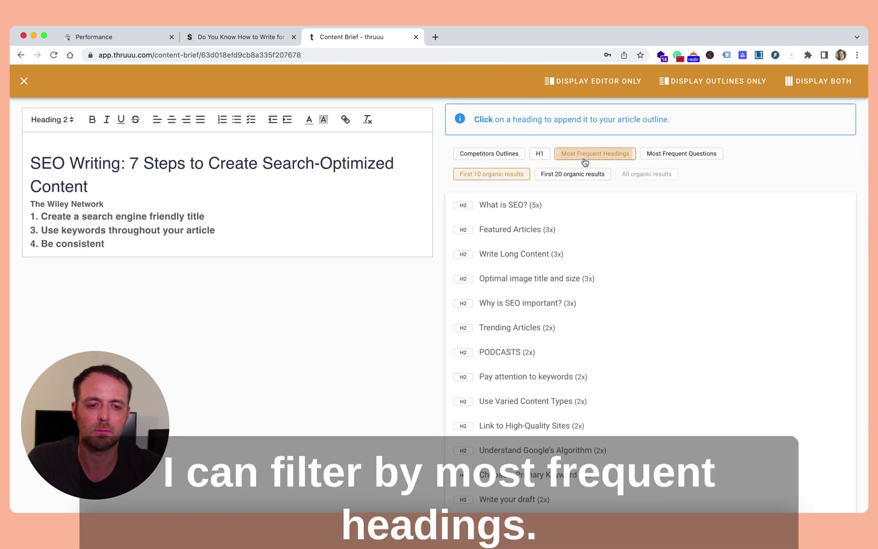
left_click(470, 231)
left_click(465, 255)
left_click(464, 303)
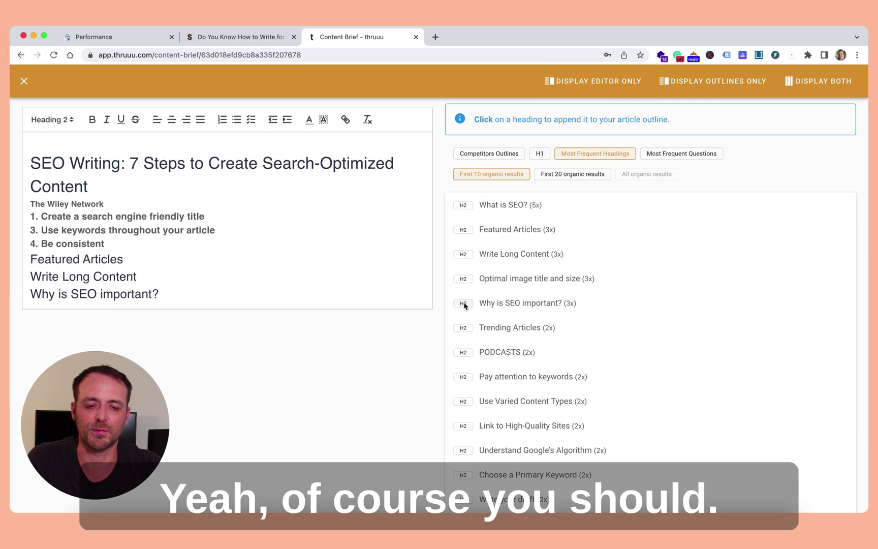
left_click(663, 155)
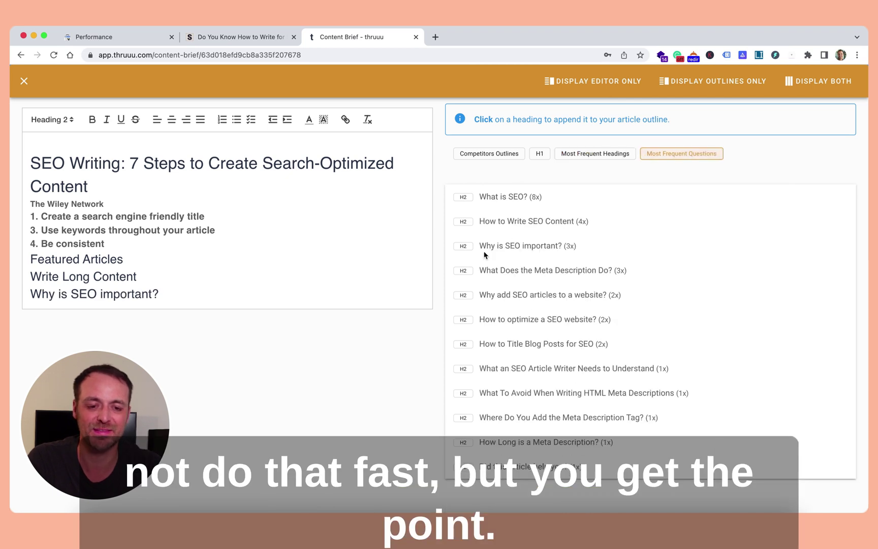
left_click(464, 271)
left_click(464, 294)
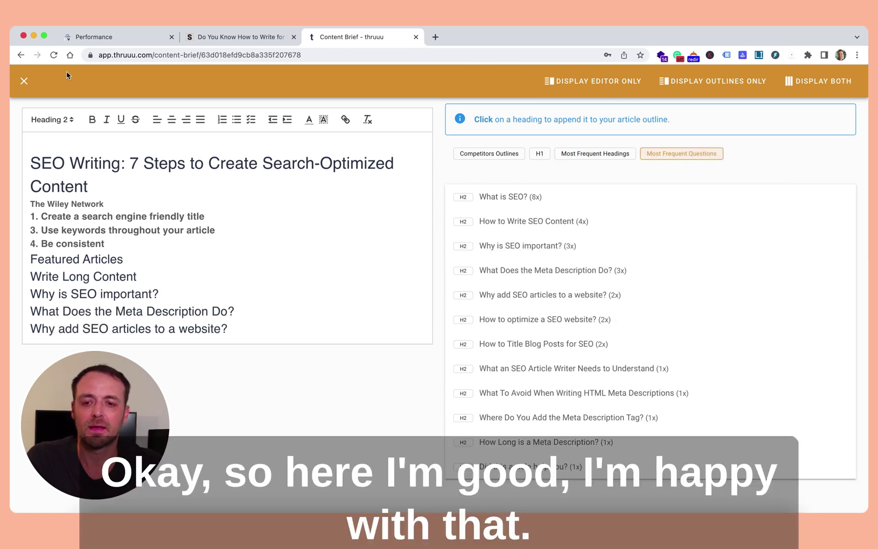
left_click(26, 81)
- Save and close the seo article writing brief and return to the topic clusters
scroll(261, 220, "down", 20)
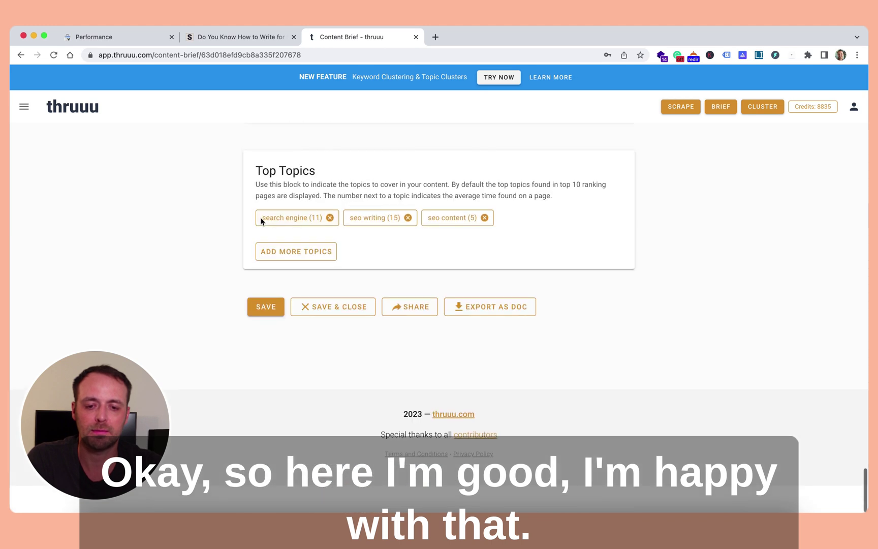
left_click(315, 335)
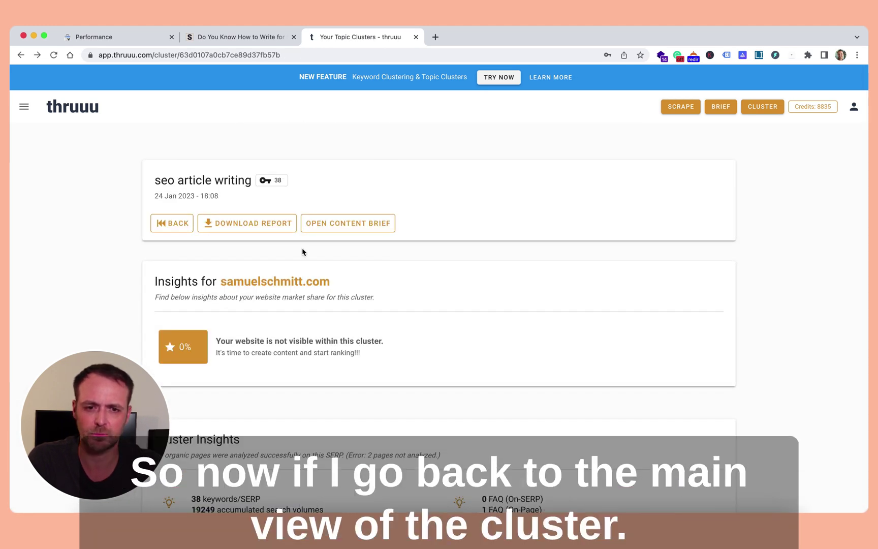
left_click(176, 223)
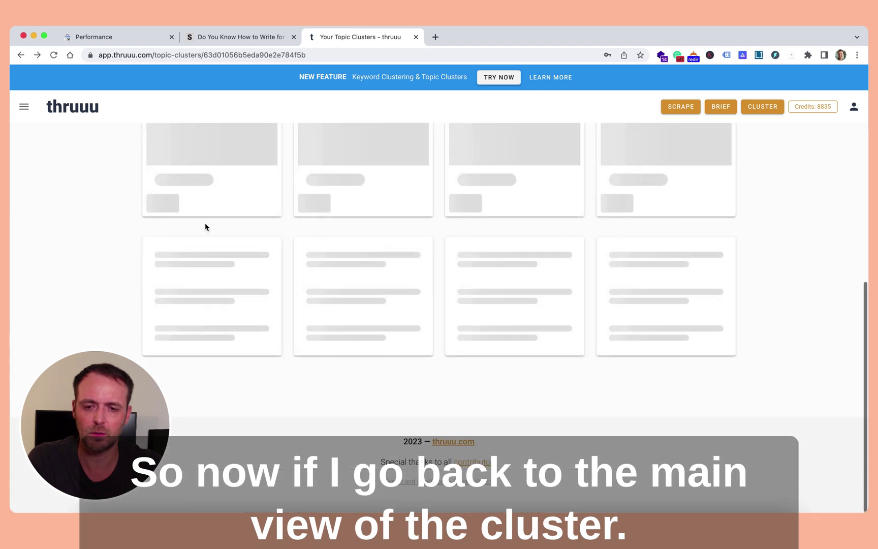
- Highlight the cluster card titles, then open SERP analysis for 'how to write seo content for website'
scroll(448, 288, "down", 10)
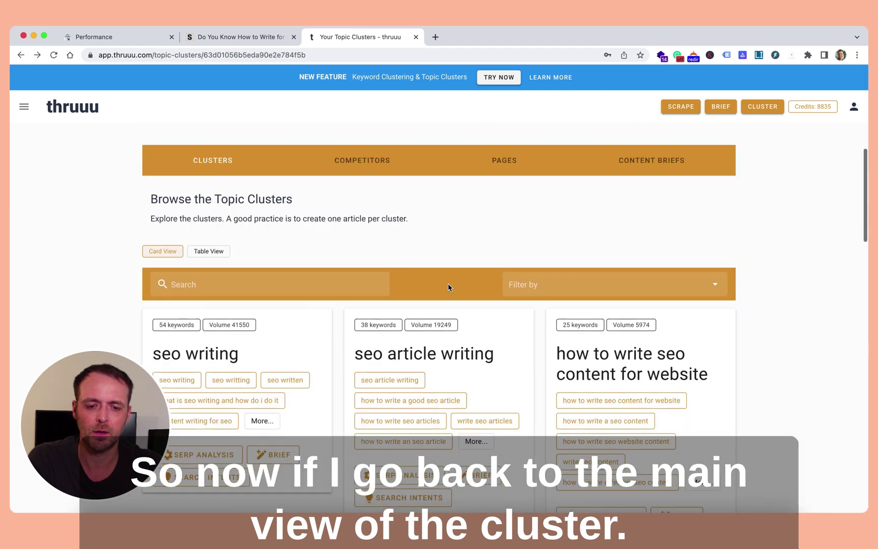
double_click(607, 278)
triple_click(607, 278)
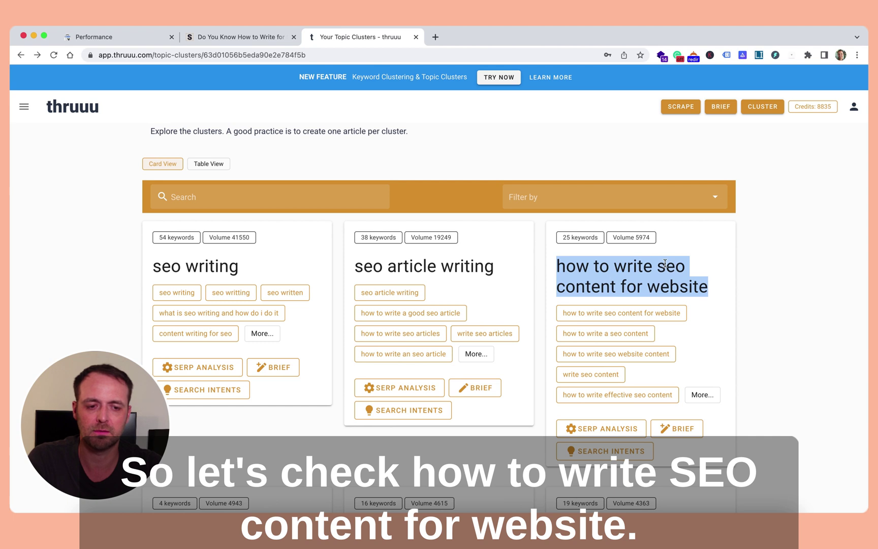
double_click(664, 264)
double_click(630, 265)
triple_click(631, 264)
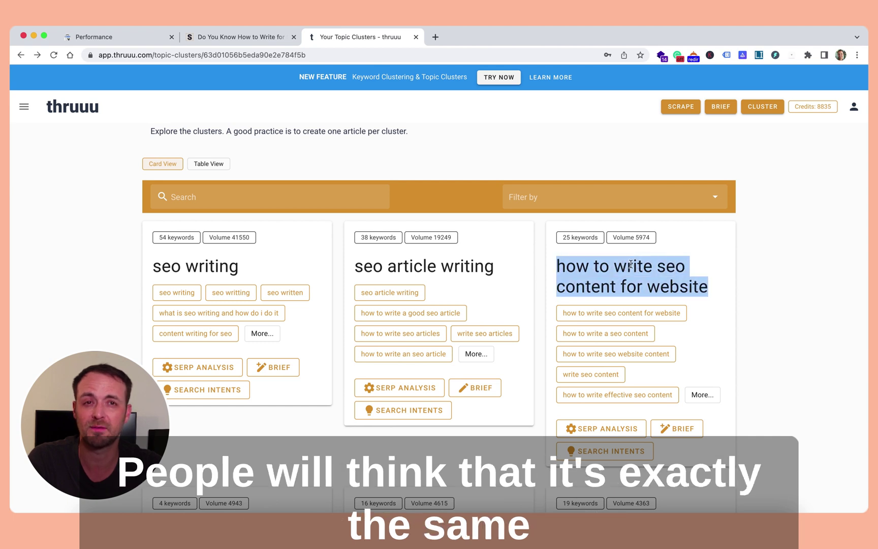
left_click(437, 261)
triple_click(437, 260)
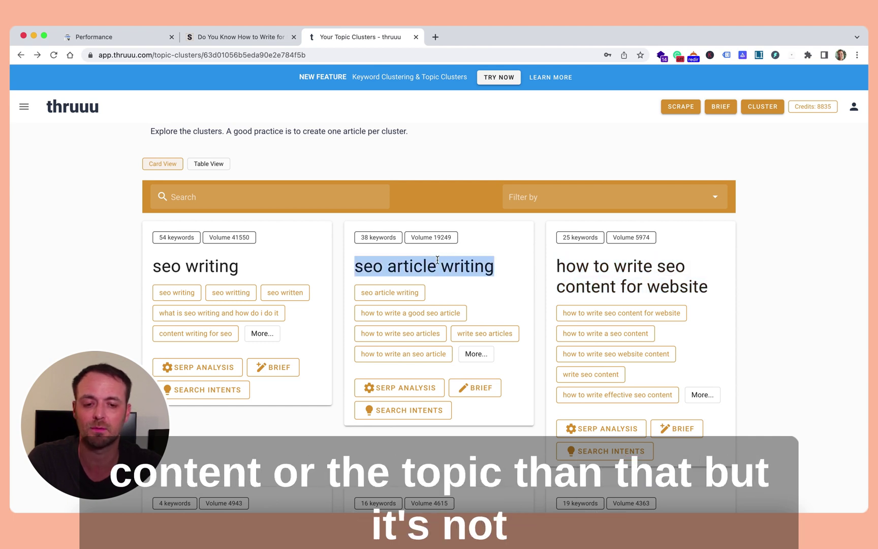
left_click(592, 427)
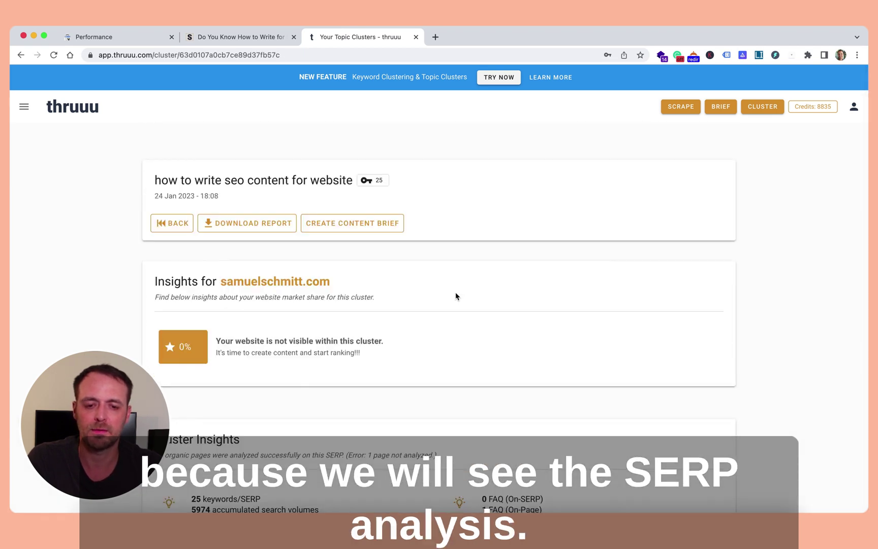
- Review the cluster's top-ranking results, highlighting several page titles and their '10' numbers
scroll(456, 297, "down", 15)
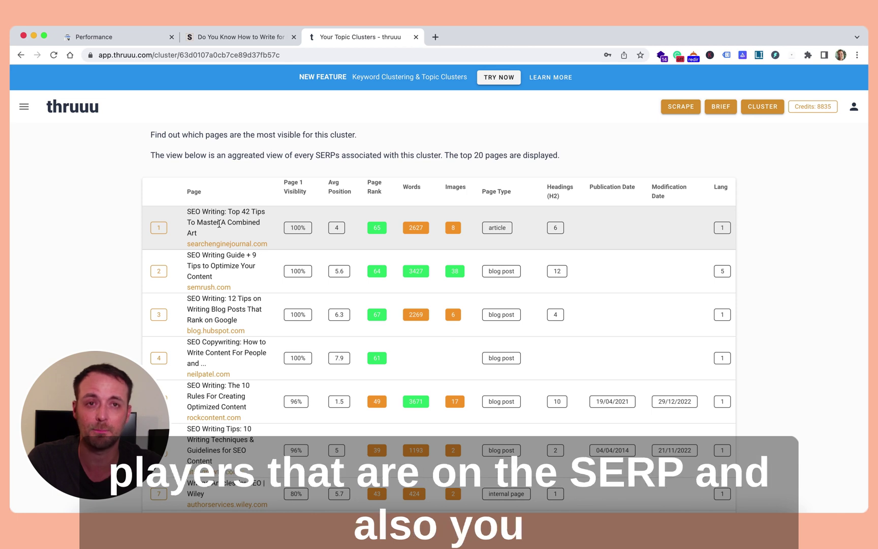
scroll(202, 208, "down", 2)
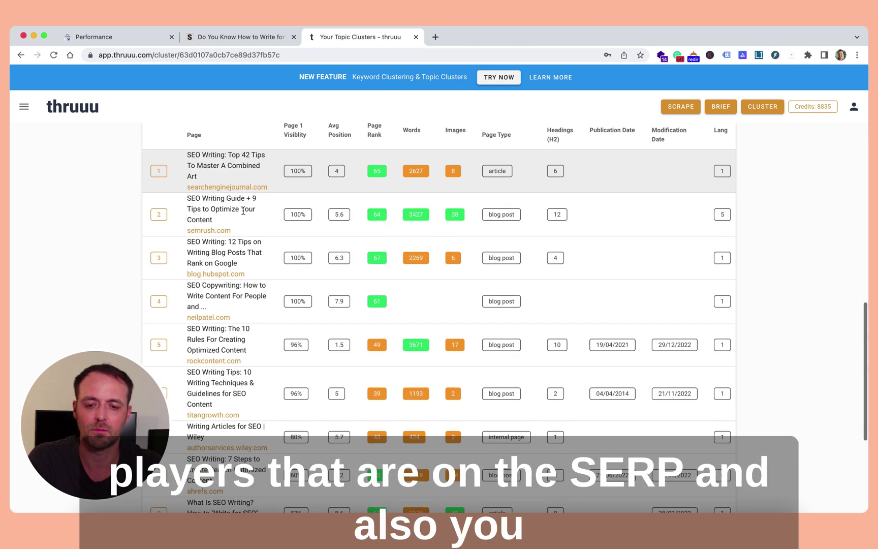
triple_click(243, 154)
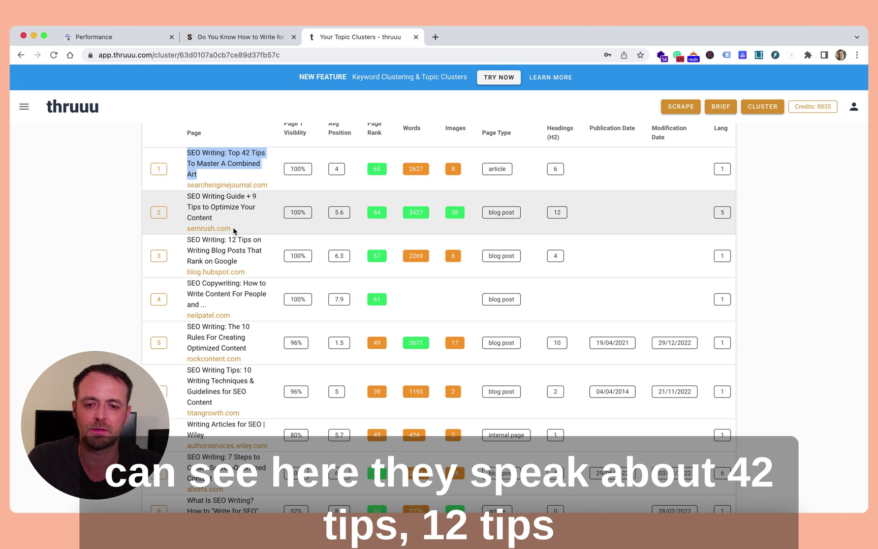
triple_click(233, 239)
double_click(245, 328)
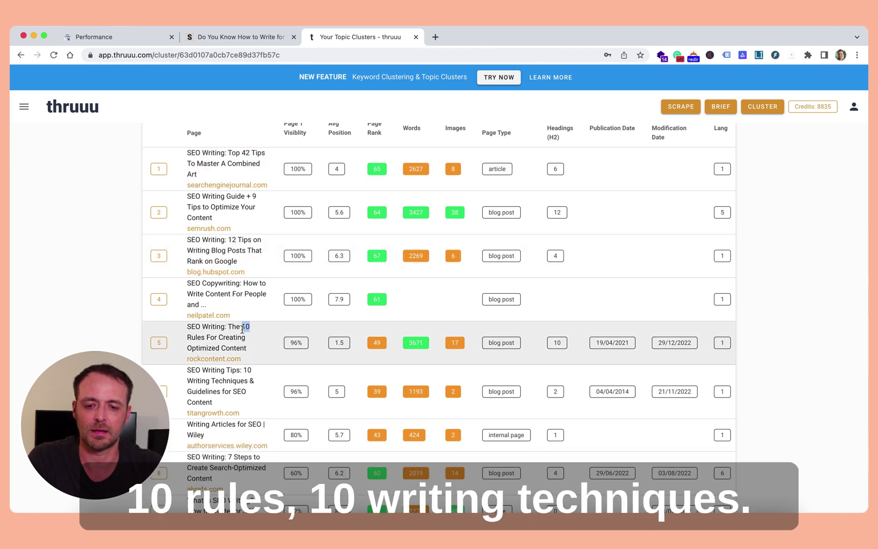
double_click(247, 370)
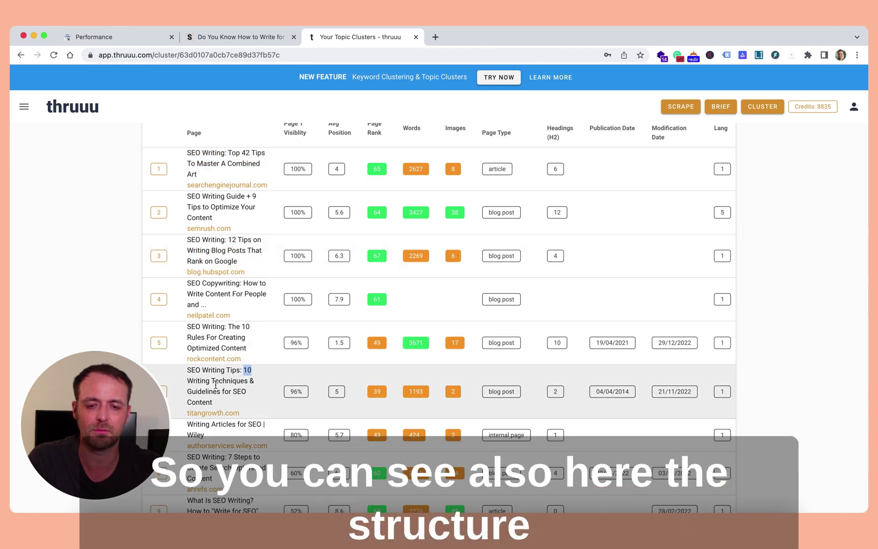
scroll(268, 242, "up", 3)
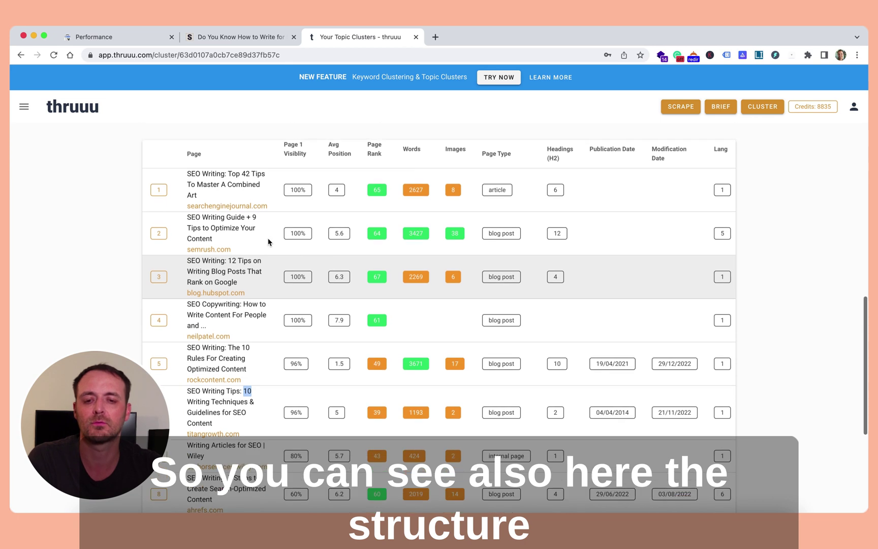
scroll(268, 241, "down", 3)
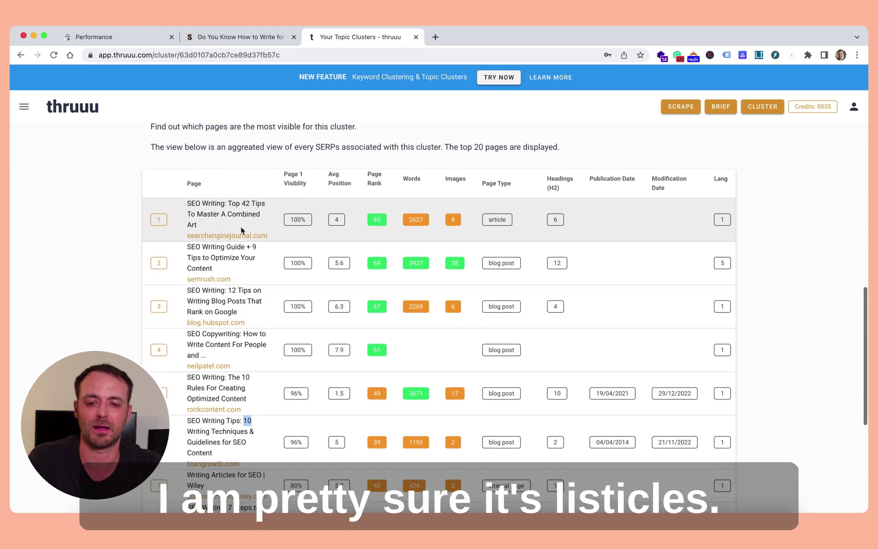
scroll(232, 232, "up", 3)
scroll(239, 218, "up", 3)
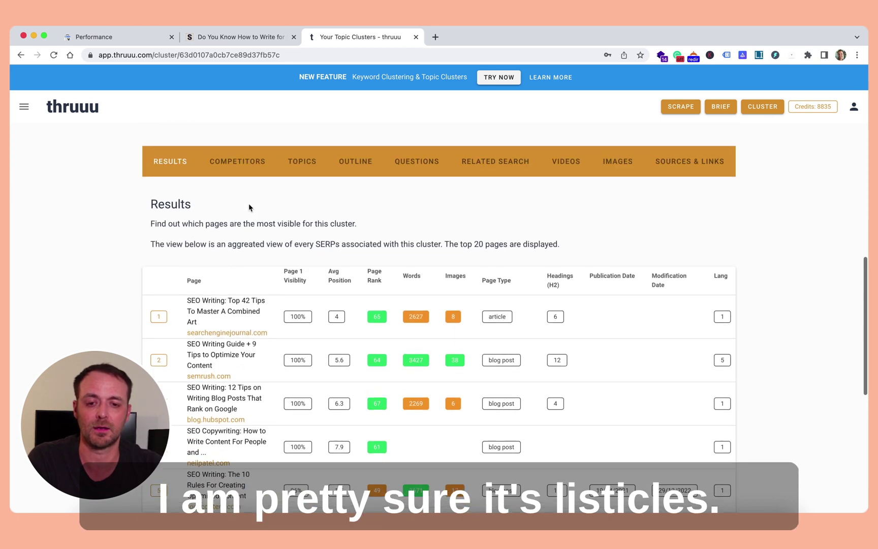
- Show competitor outlines in Bird's Eye View and expand the 'What Is SEO Writing?' heading
left_click(303, 196)
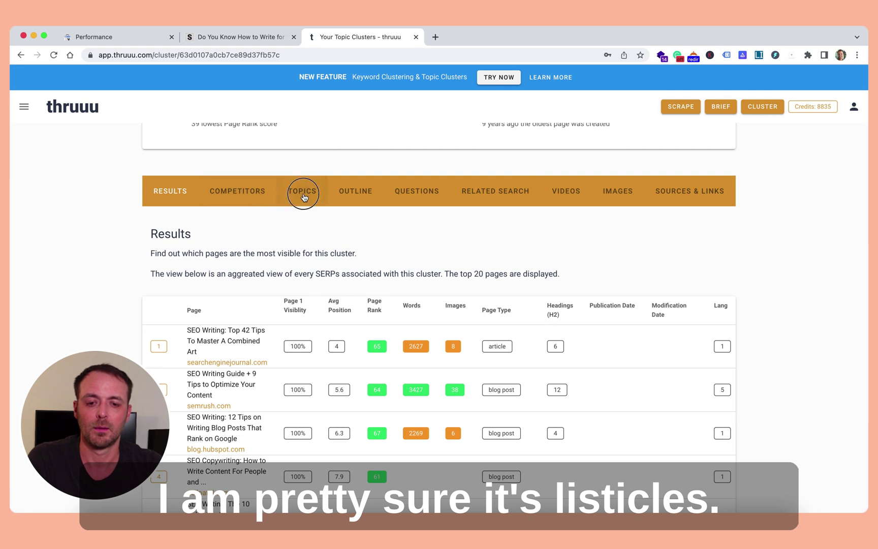
left_click(353, 192)
left_click(242, 319)
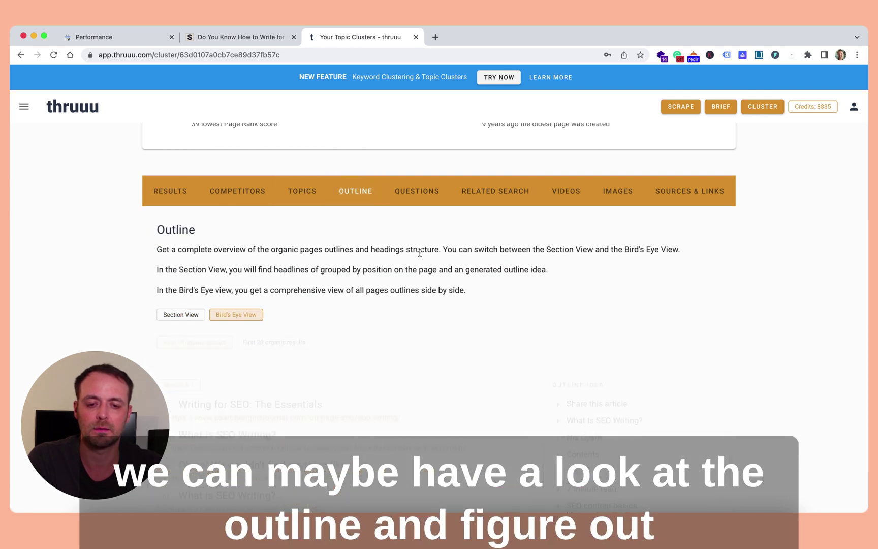
scroll(420, 254, "down", 10)
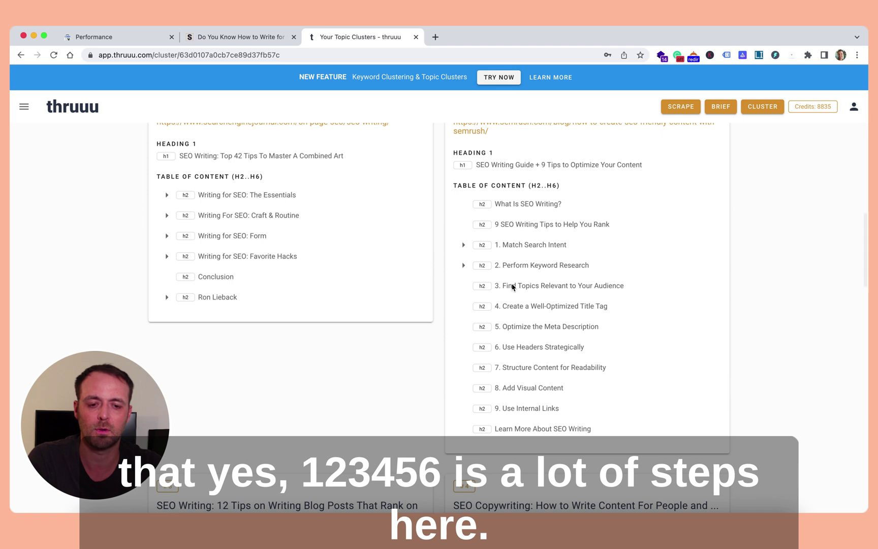
scroll(507, 423, "down", 6)
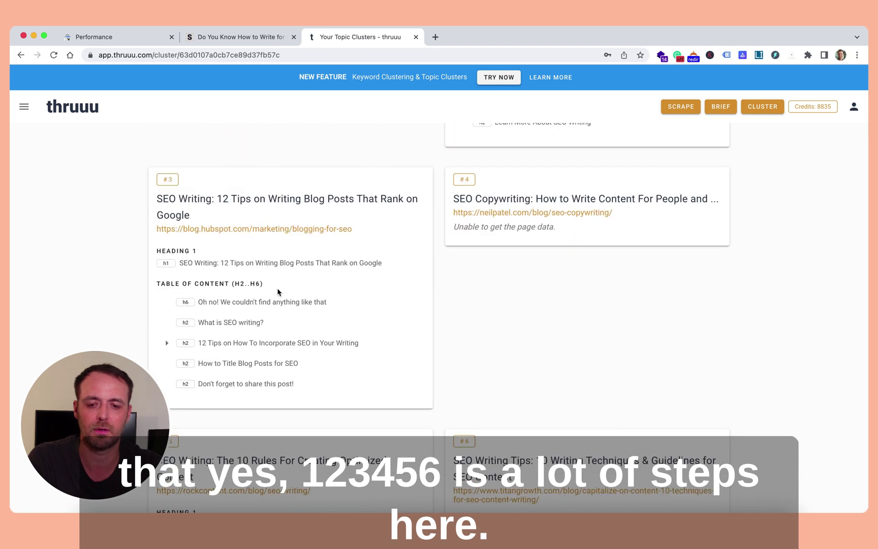
scroll(278, 292, "down", 5)
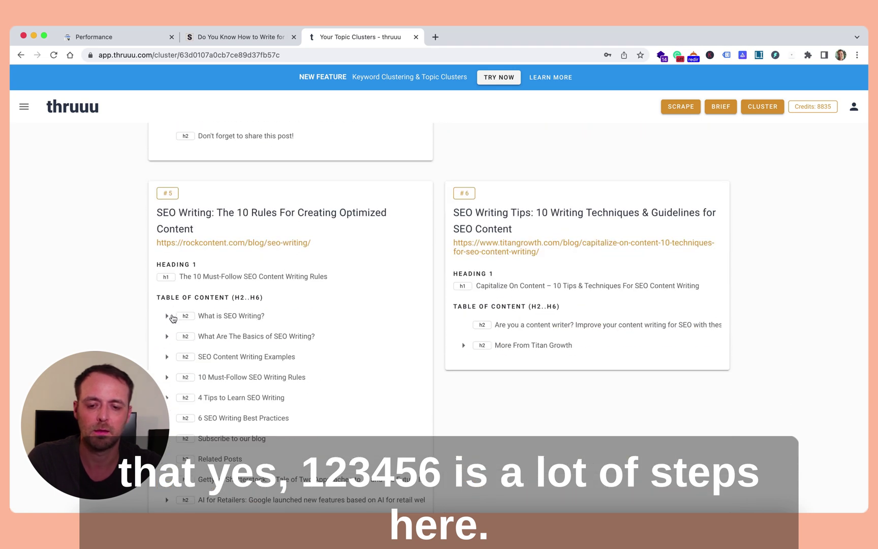
left_click(167, 315)
scroll(280, 333, "down", 2)
scroll(281, 333, "up", 15)
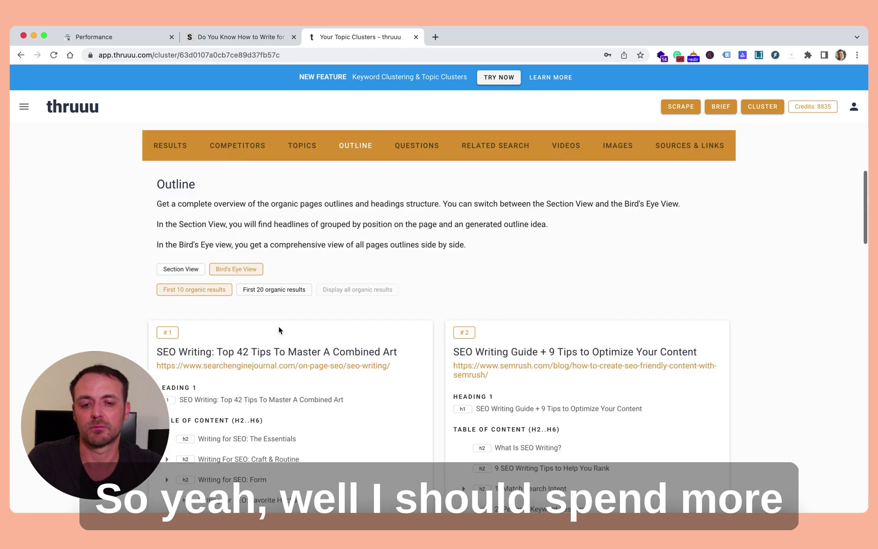
scroll(382, 269, "up", 12)
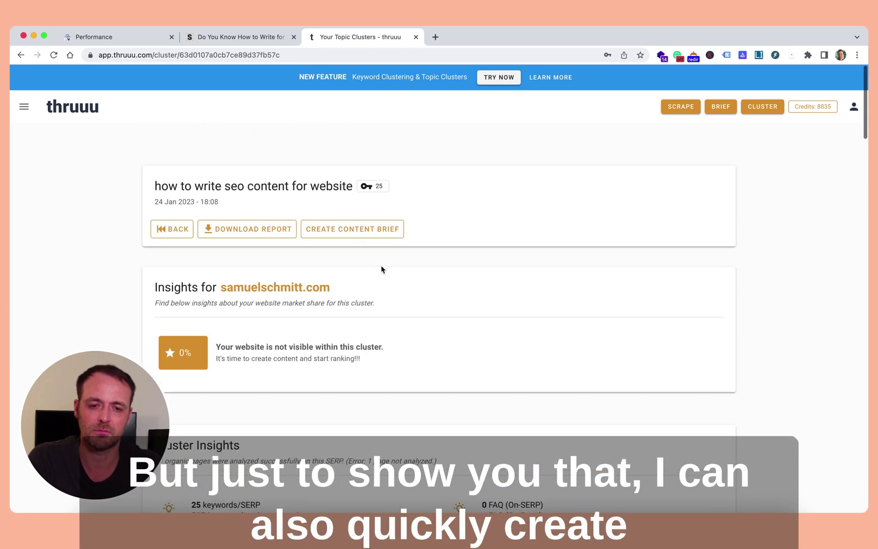
- Create a Default (thruuu) brief for 'how to write seo content for website', review it, and save
left_click(350, 226)
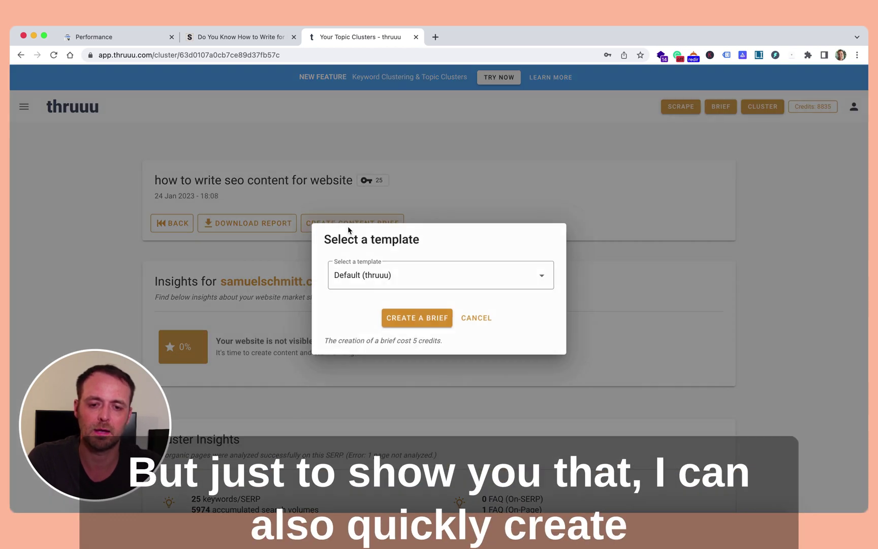
left_click(400, 317)
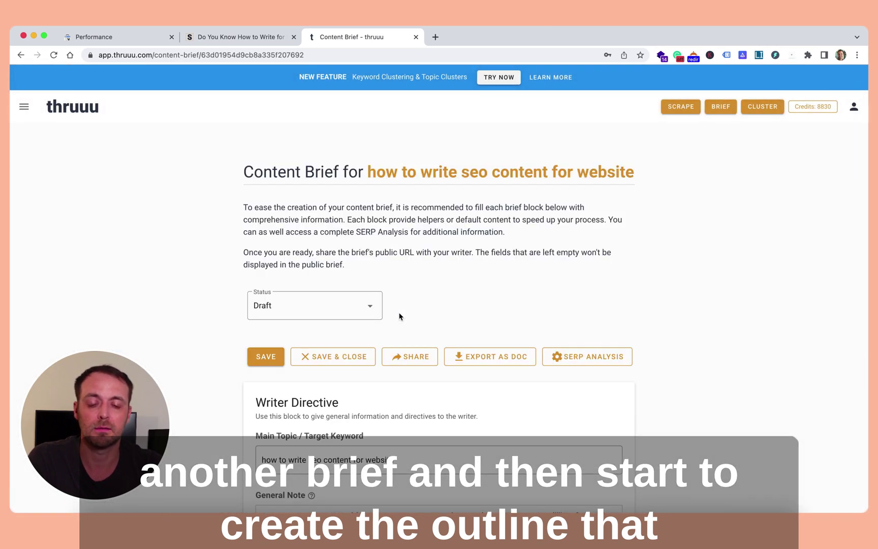
scroll(445, 285, "down", 20)
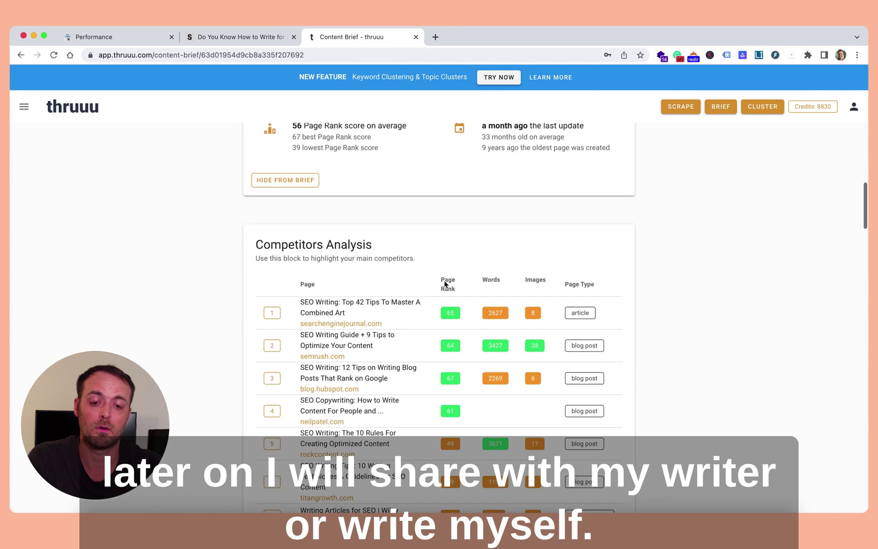
scroll(445, 285, "down", 20)
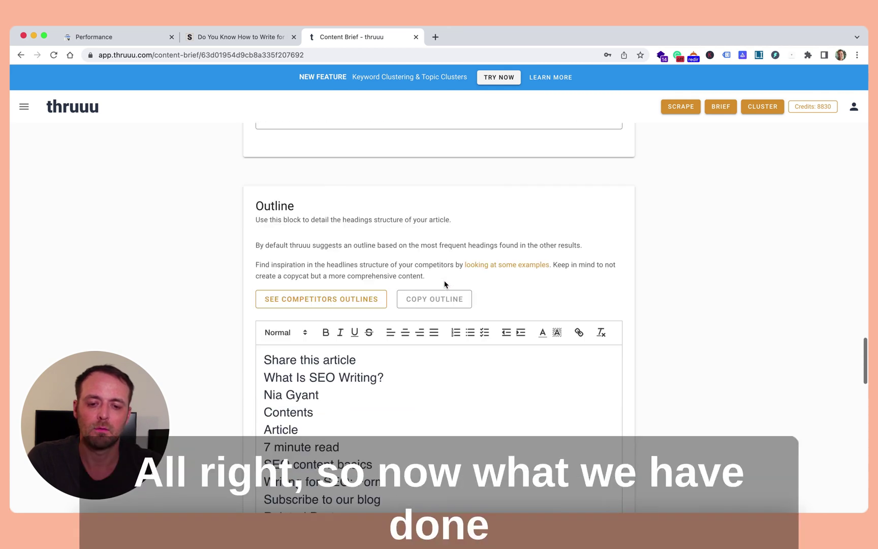
scroll(446, 285, "down", 20)
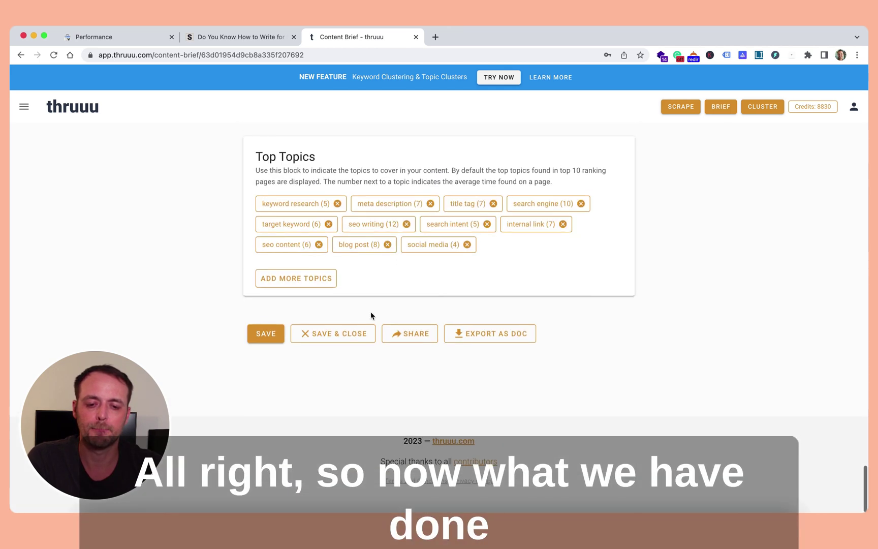
left_click(330, 338)
- Close the brief and return to the samuelschmitt.com topic cluster overview
left_click(331, 335)
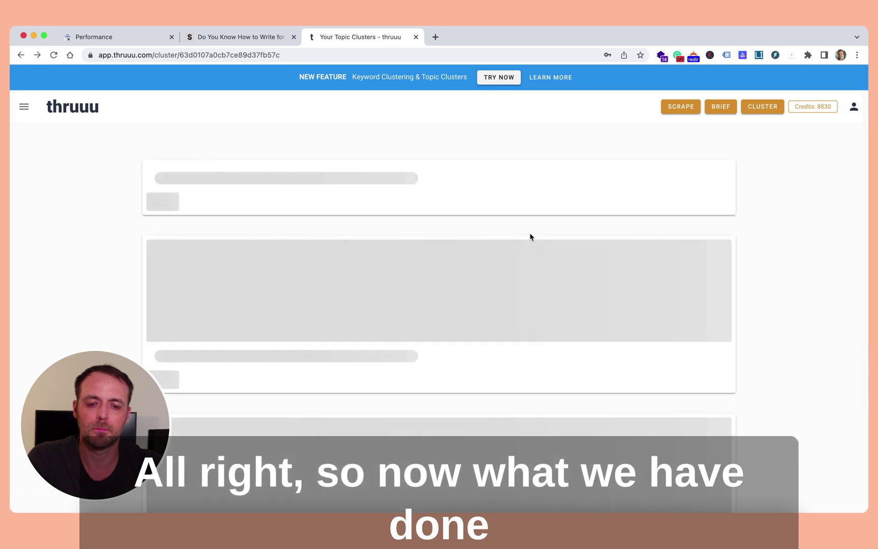
scroll(530, 237, "down", 4)
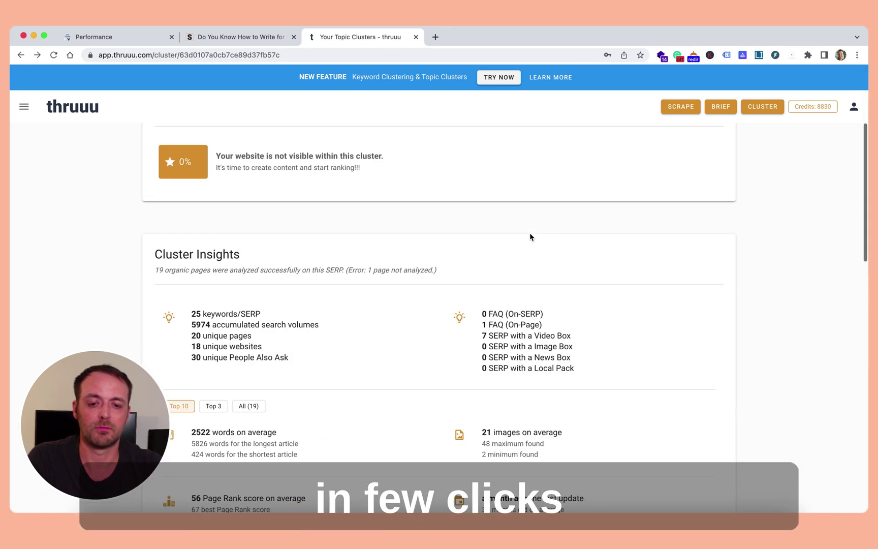
scroll(298, 218, "up", 4)
left_click(171, 222)
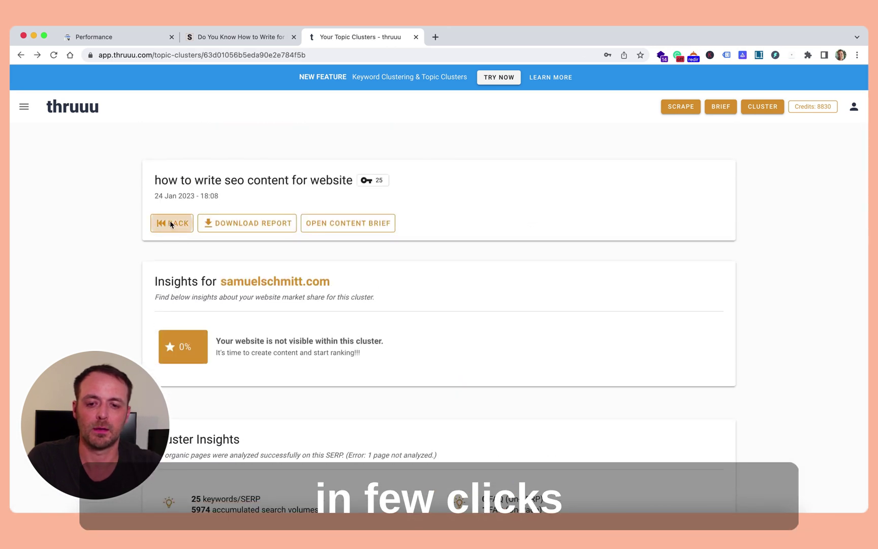
- List the content briefs: 'how to write seo content for website' and 'seo article writing', both Draft
scroll(520, 223, "down", 3)
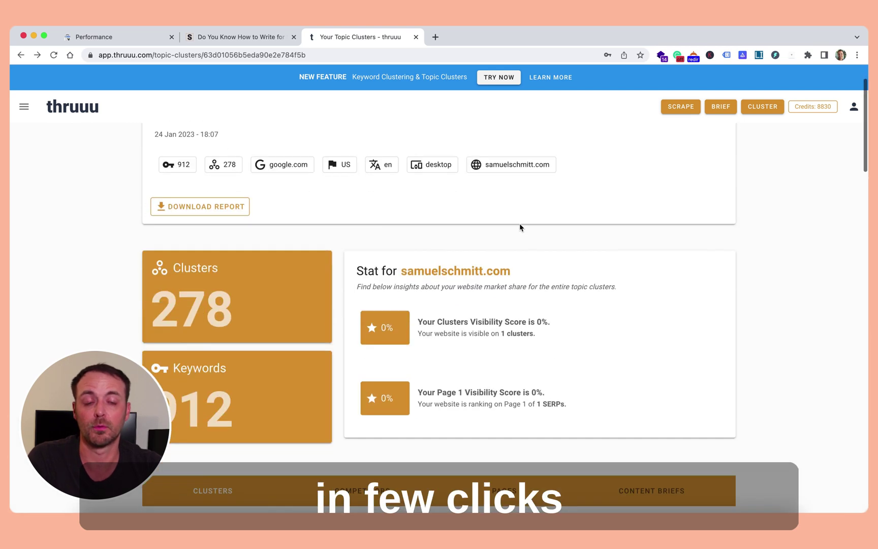
scroll(520, 223, "down", 1)
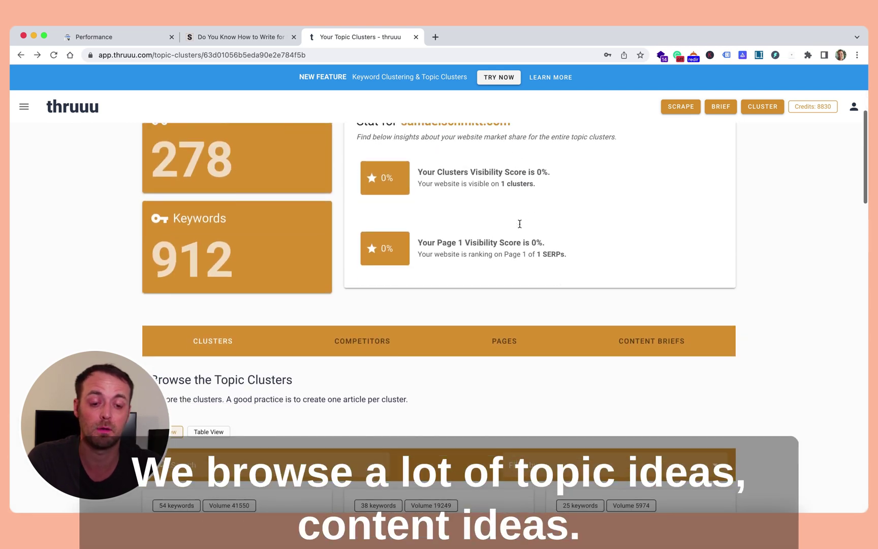
left_click(636, 345)
scroll(680, 275, "down", 3)
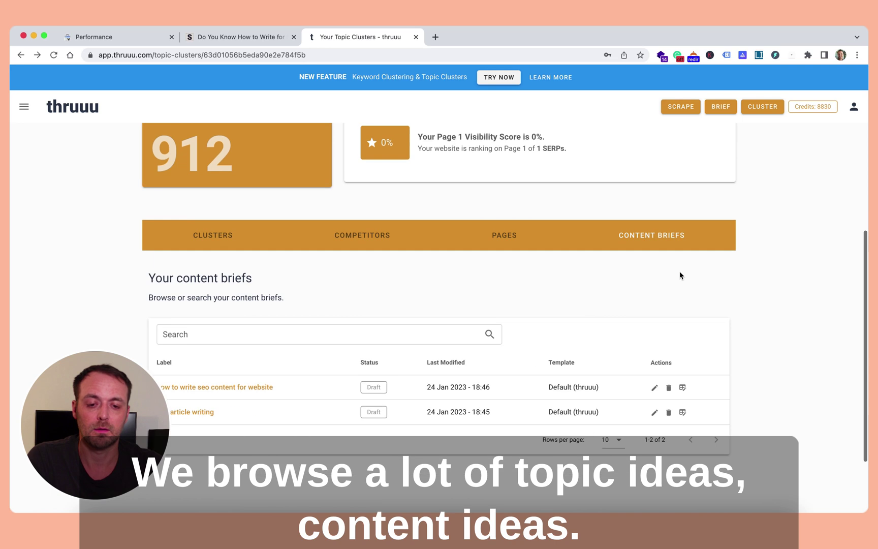
scroll(680, 275, "down", 1)
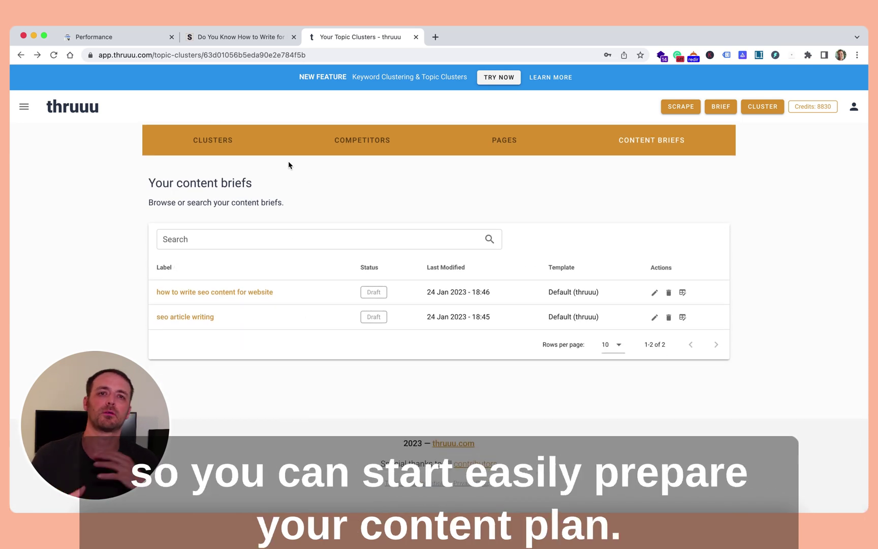
- Return to the cluster cards and highlight the total of 278 clusters
left_click(206, 149)
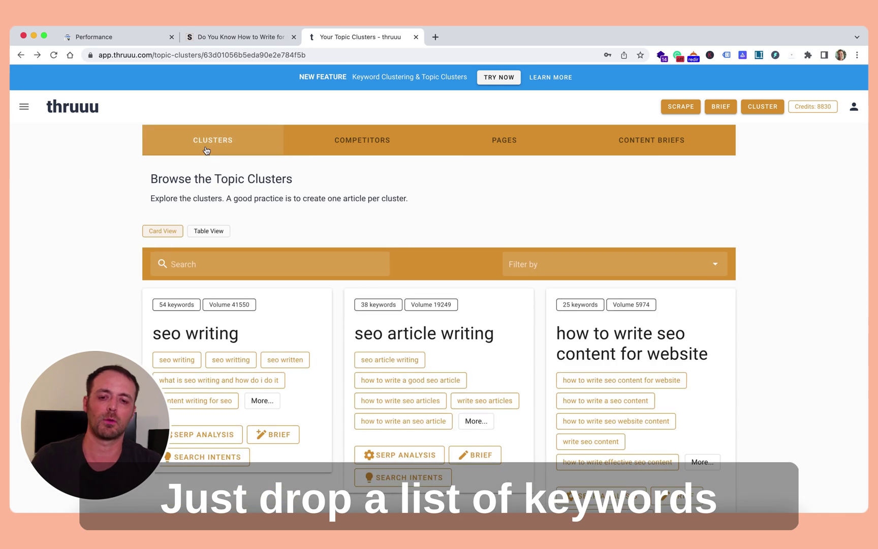
scroll(342, 218, "down", 6)
scroll(342, 218, "up", 4)
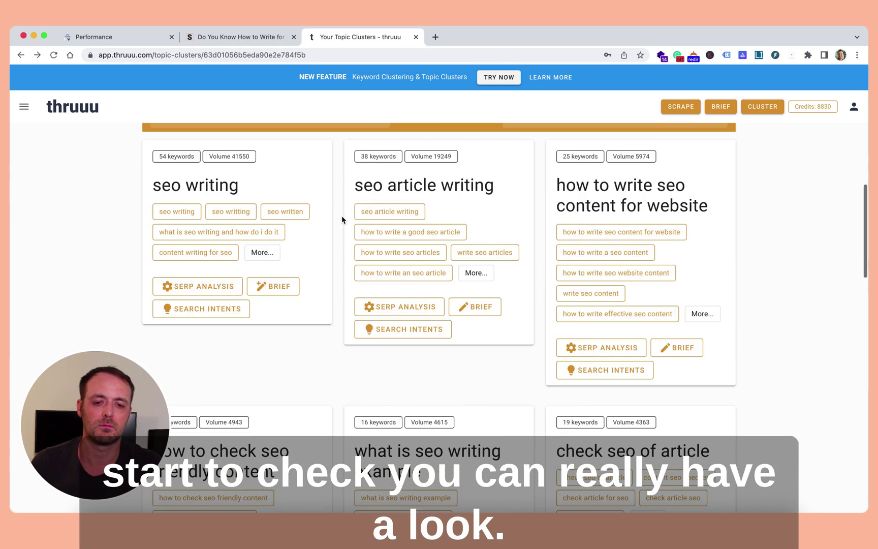
scroll(342, 215, "up", 5)
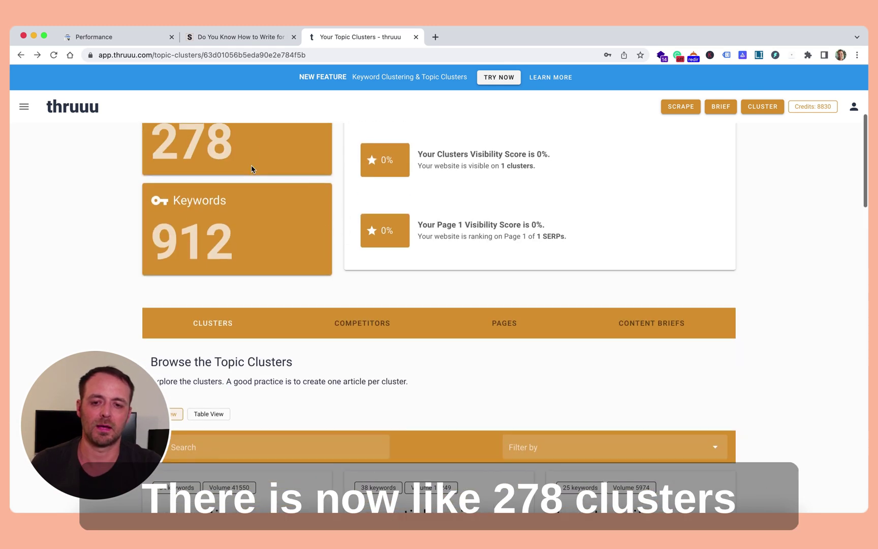
double_click(187, 225)
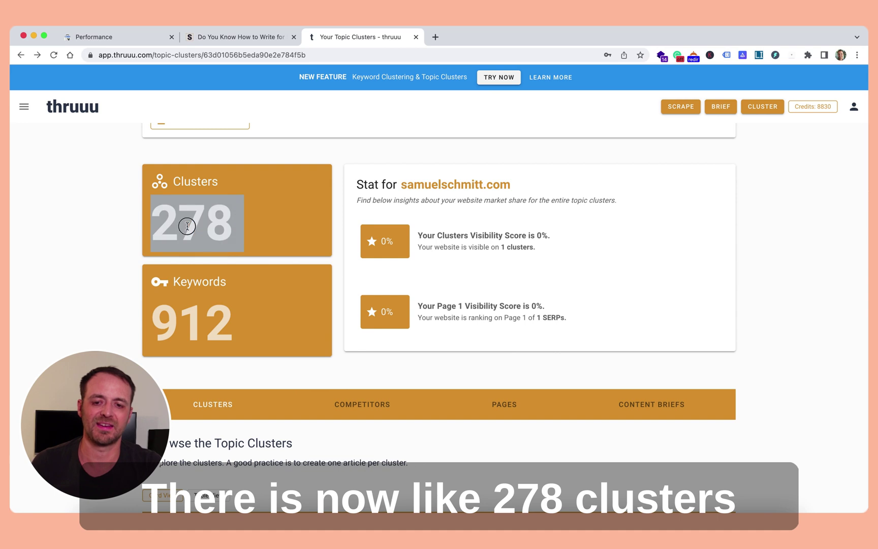
left_click(256, 216)
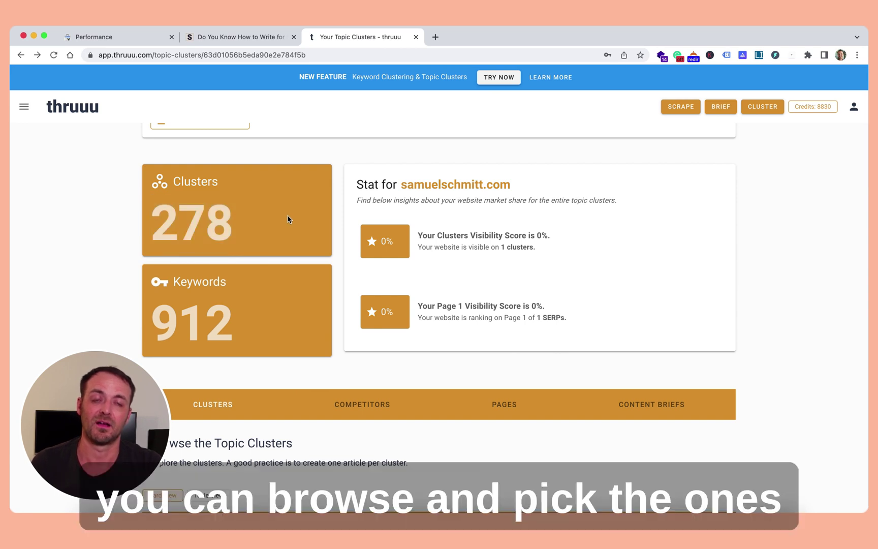
- Switch the clusters to Table View and page to clusters 16–30
scroll(288, 219, "down", 5)
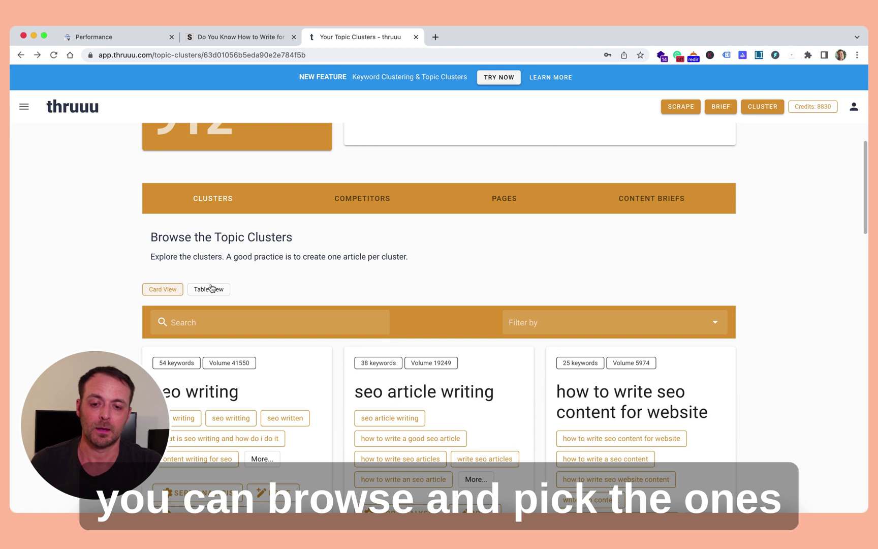
left_click(212, 289)
scroll(414, 308, "down", 8)
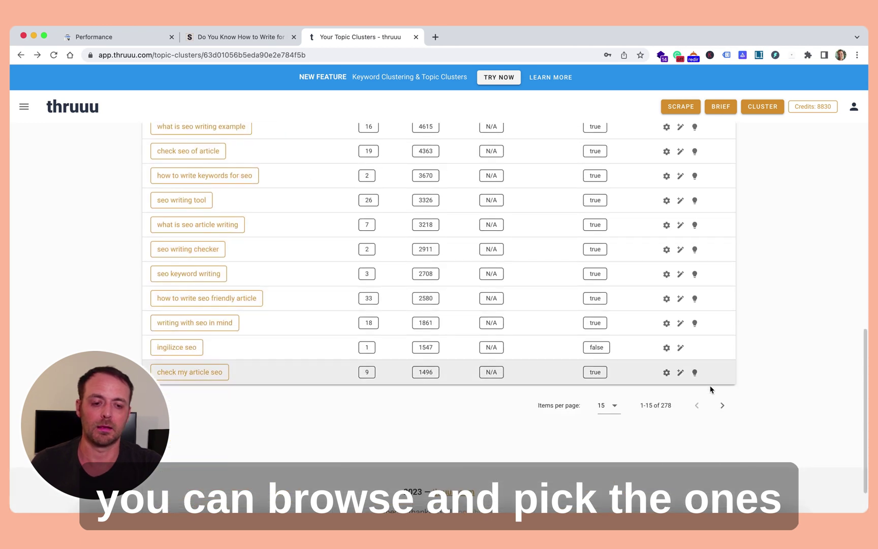
left_click(722, 405)
scroll(430, 208, "up", 4)
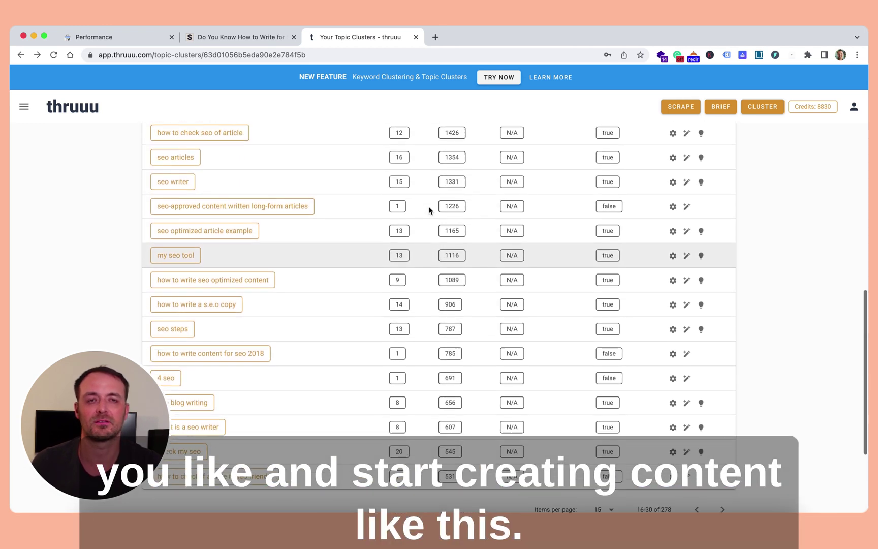
scroll(430, 209, "up", 1)
scroll(429, 210, "up", 10)
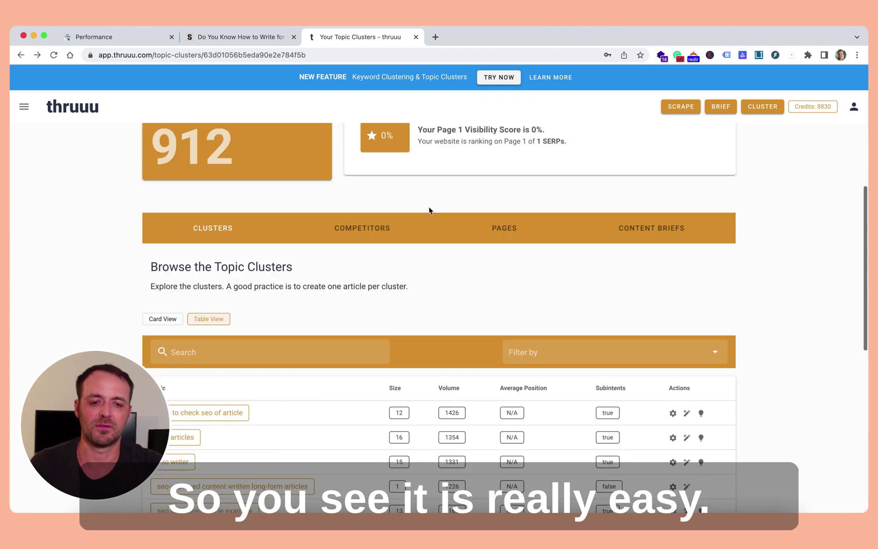